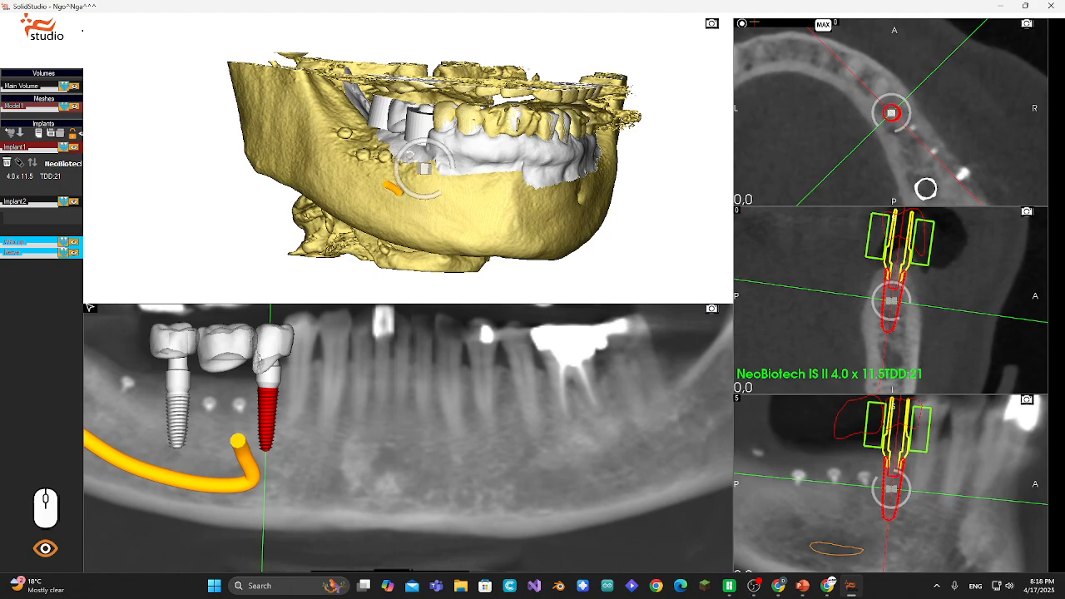
# - Start a new surgical guide and select Model 0 as its base model
pyautogui.moveTo(407, 125); pyautogui.dragTo(493, 160)
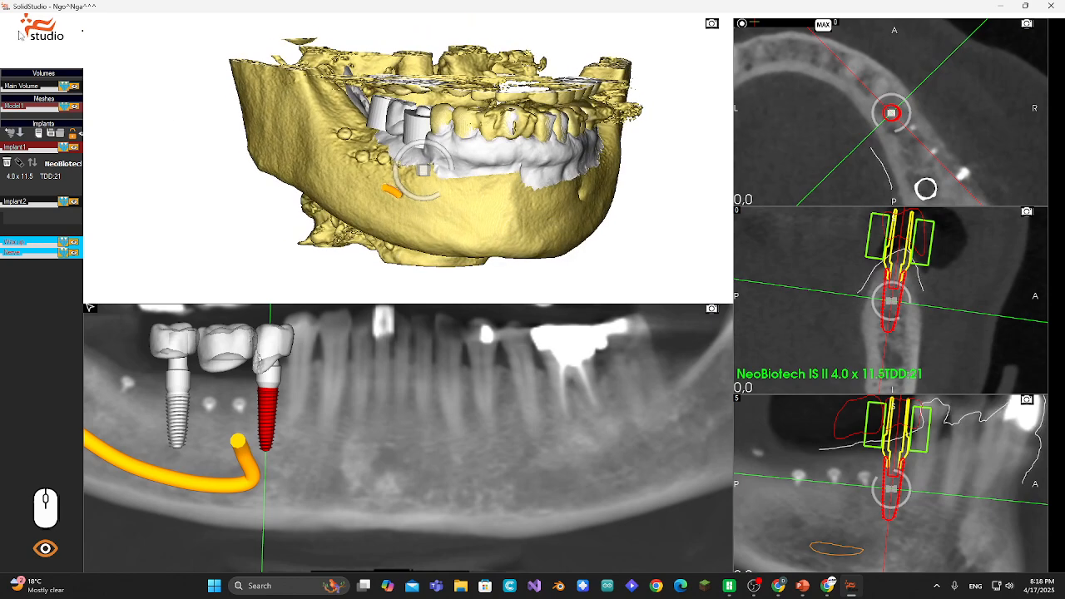
pyautogui.click(47, 37)
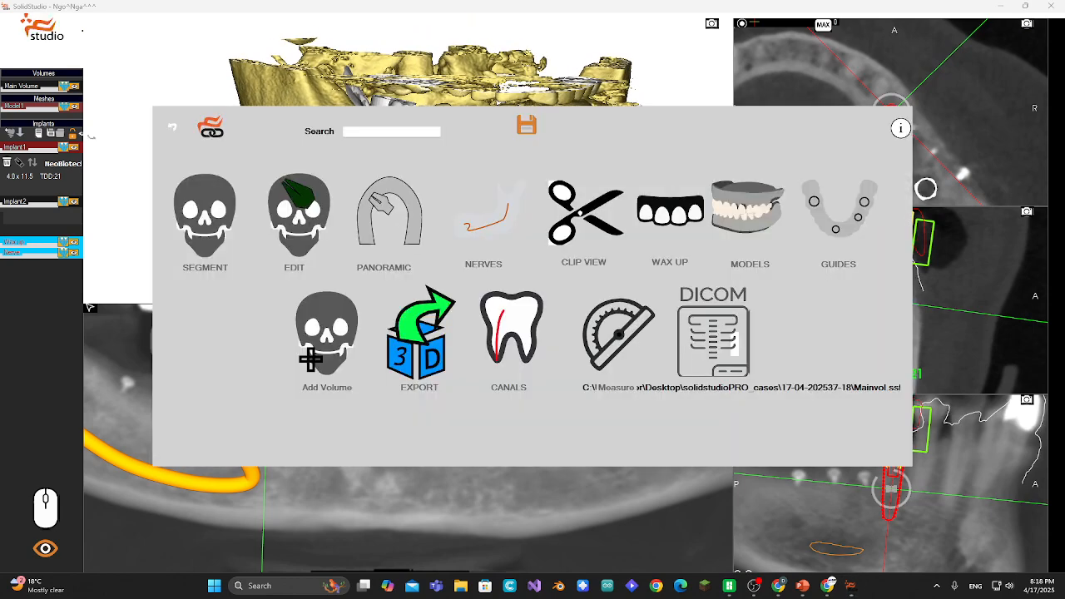
pyautogui.click(858, 230)
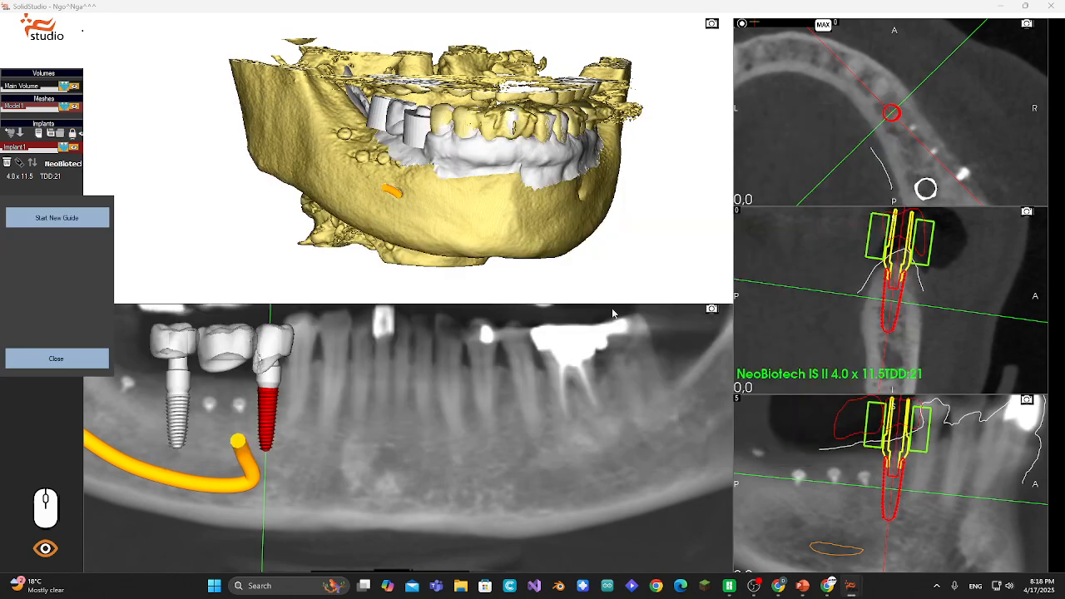
pyautogui.click(76, 222)
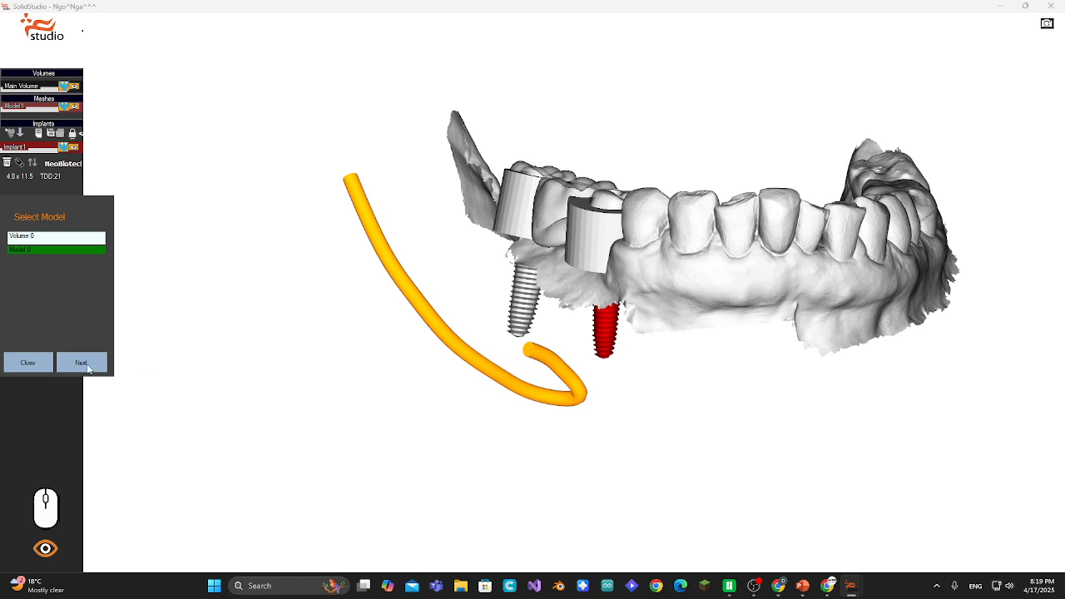
pyautogui.click(87, 366)
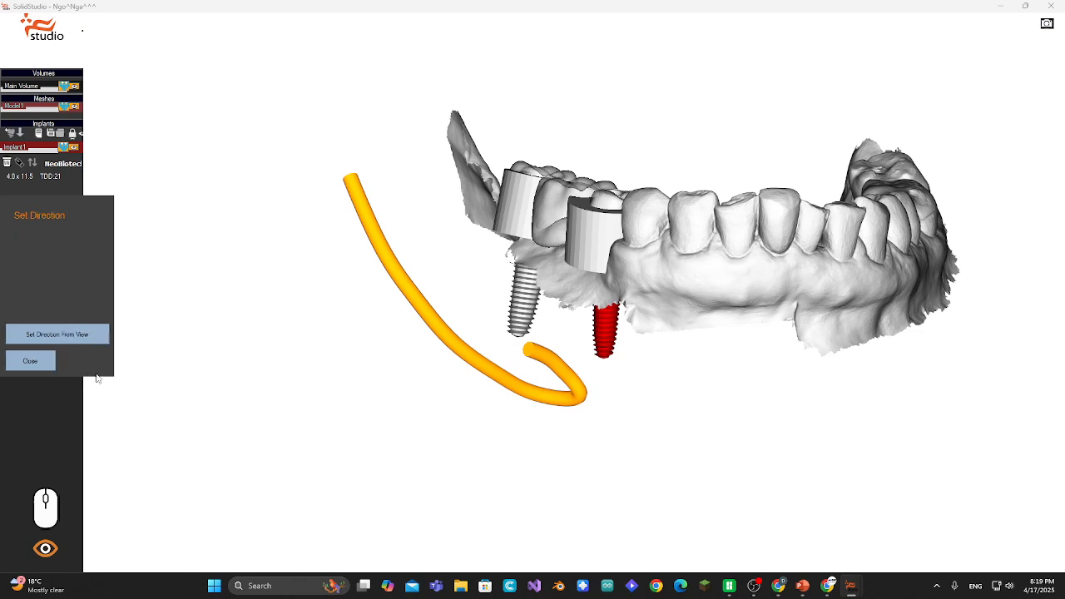
# - Set the guide's insertion direction from an occlusal view of the lower arch
pyautogui.moveTo(694, 281); pyautogui.dragTo(794, 293)
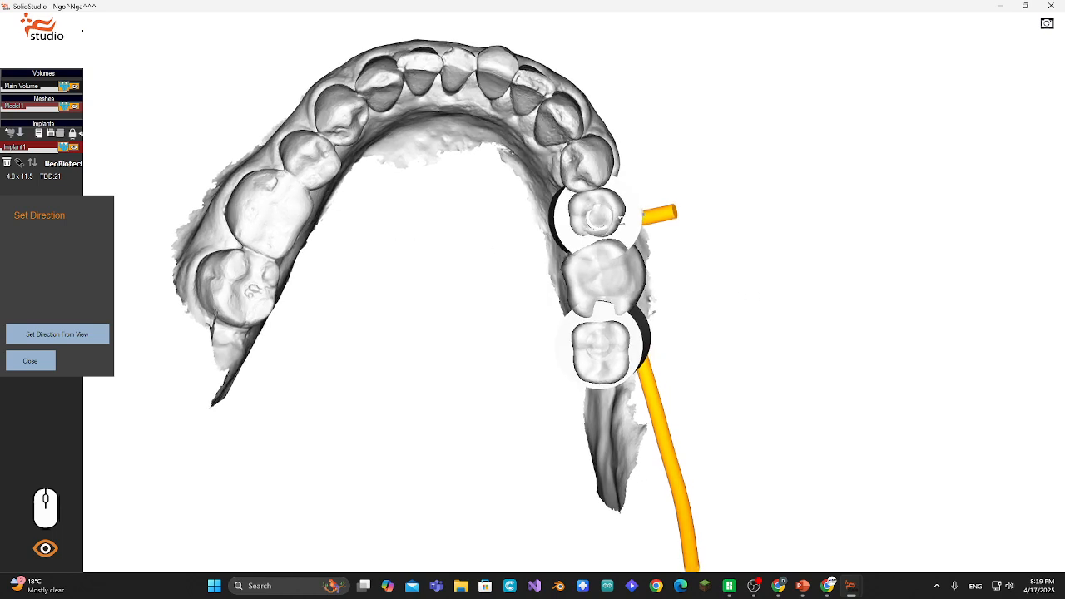
pyautogui.moveTo(708, 302); pyautogui.dragTo(705, 302)
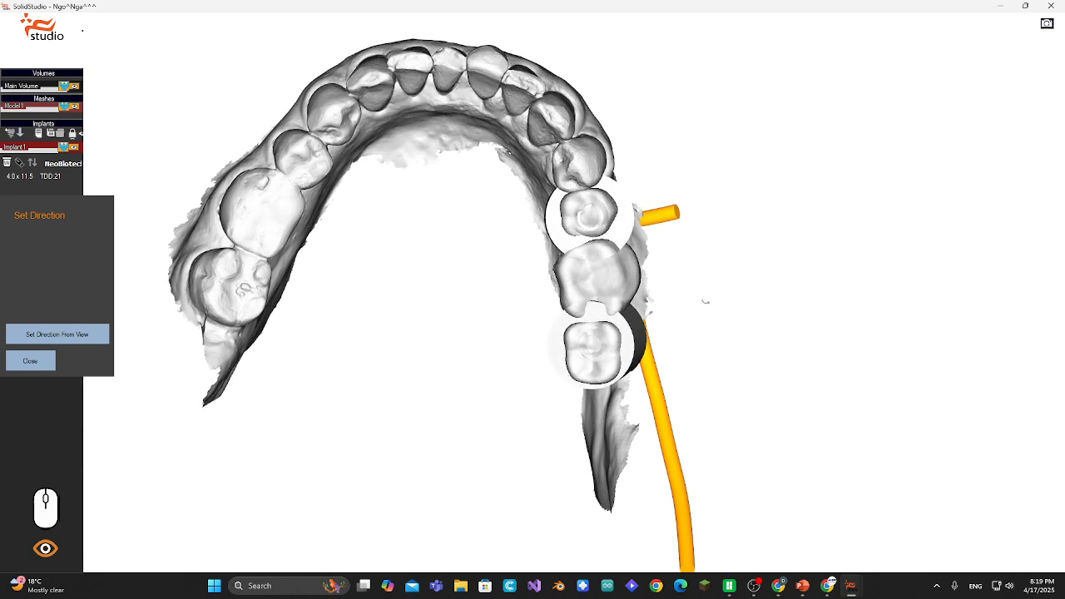
pyautogui.click(51, 329)
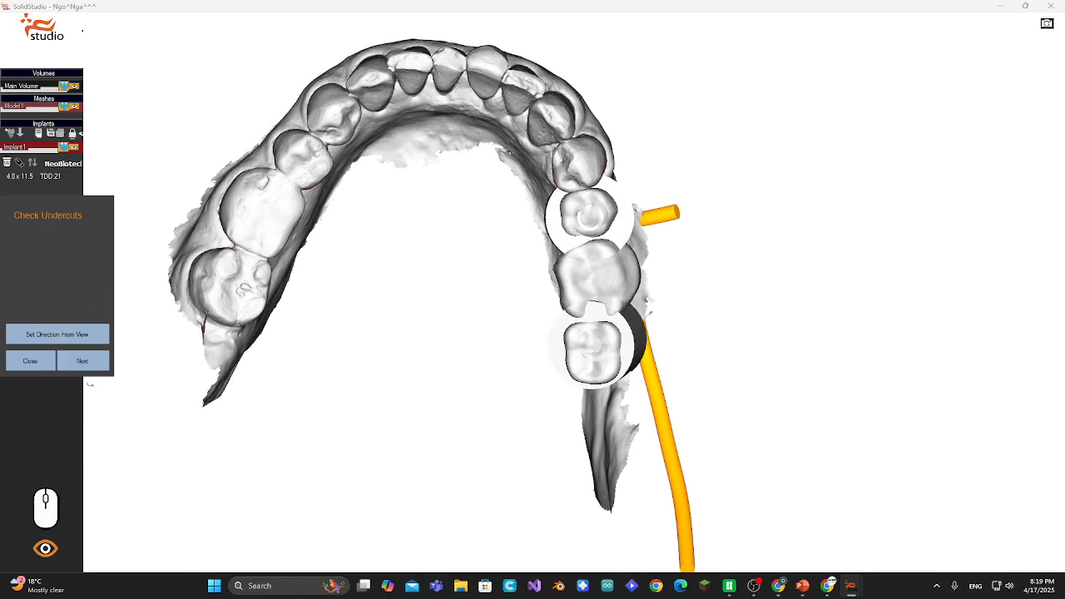
# - Review the undercut areas around the arch from several angles and continue to base editing
pyautogui.moveTo(360, 342); pyautogui.dragTo(285, 326)
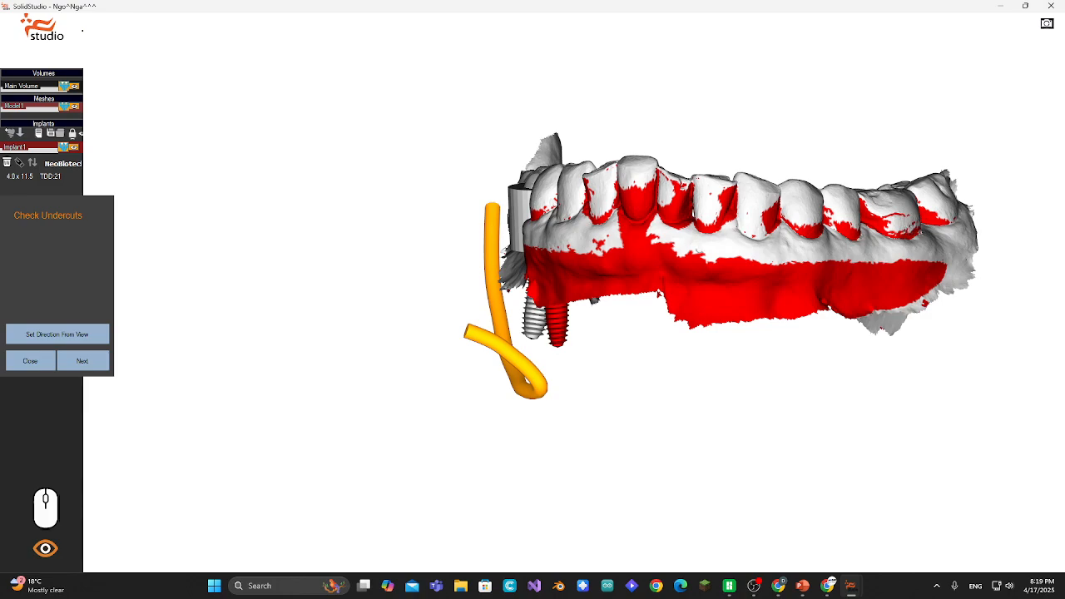
pyautogui.moveTo(639, 220); pyautogui.dragTo(666, 283, button='middle')
pyautogui.moveTo(762, 213); pyautogui.dragTo(799, 102, button='middle')
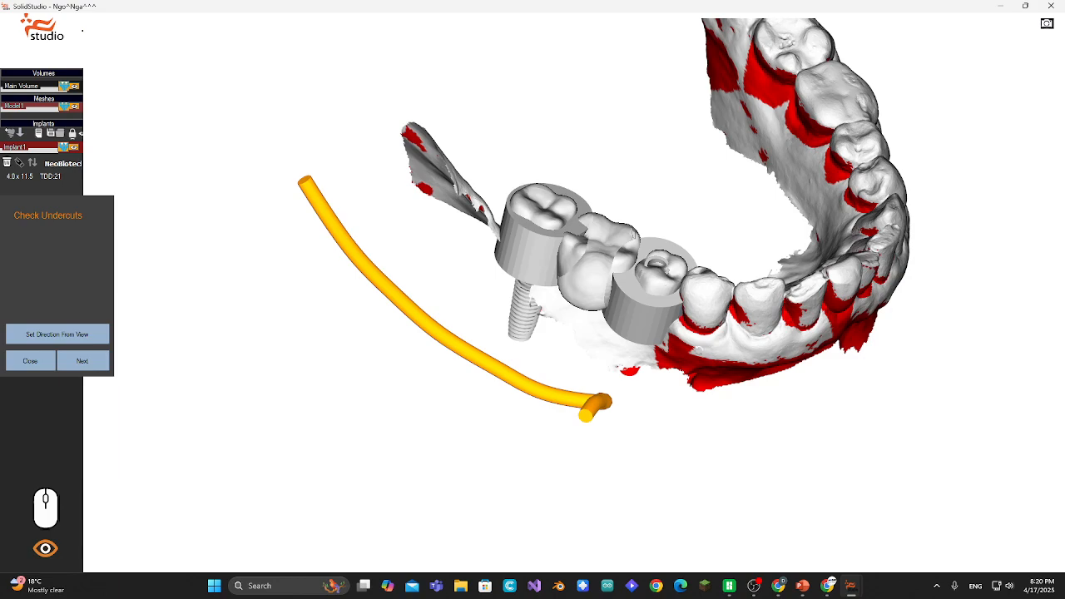
pyautogui.moveTo(801, 351); pyautogui.dragTo(767, 351, button='right')
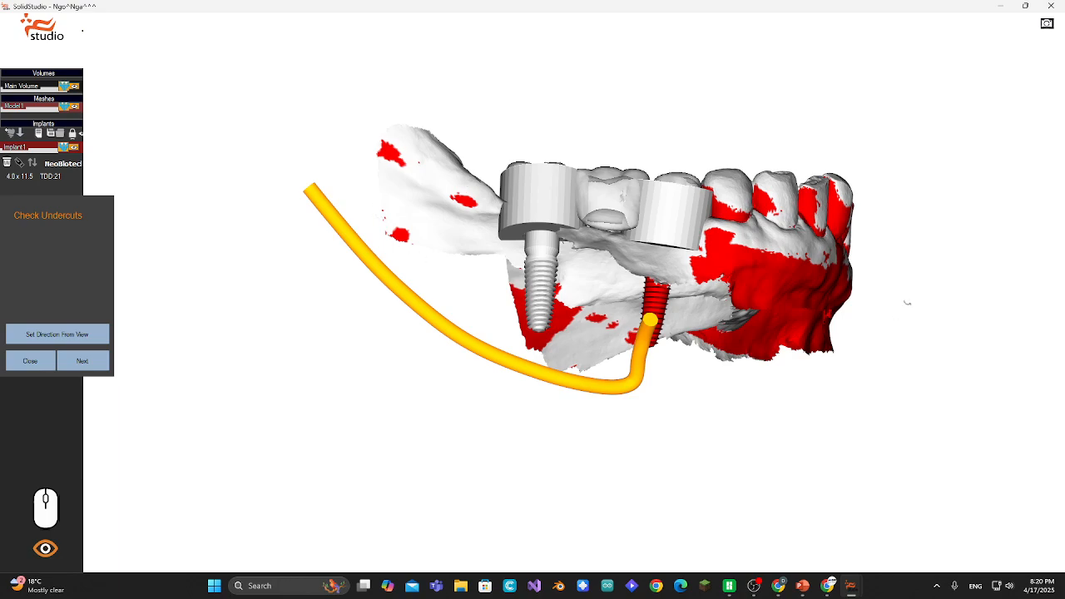
pyautogui.moveTo(907, 303); pyautogui.dragTo(241, 363, button='middle')
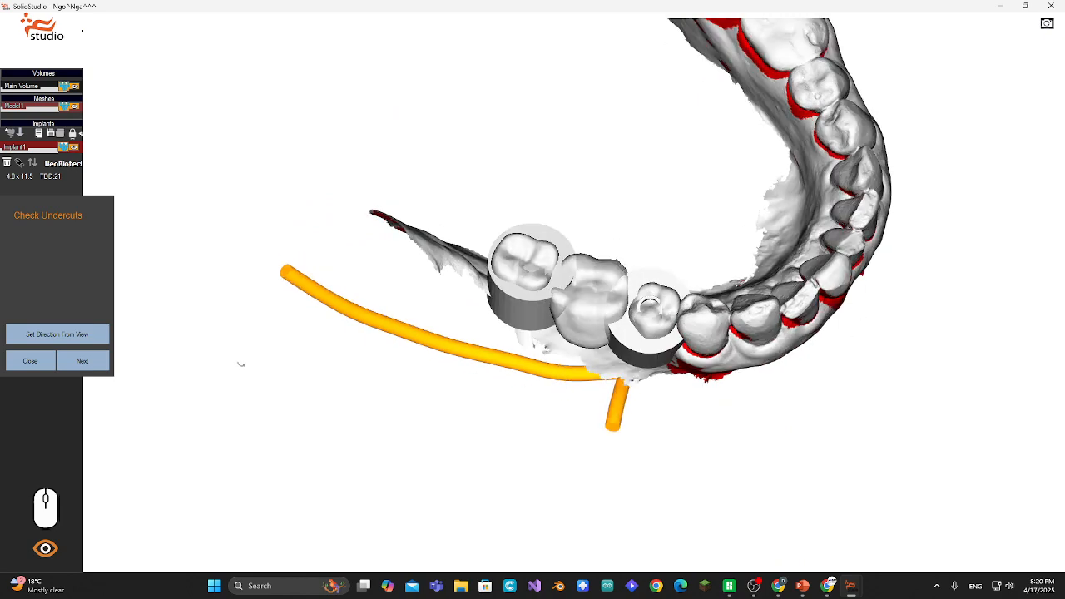
pyautogui.click(88, 360)
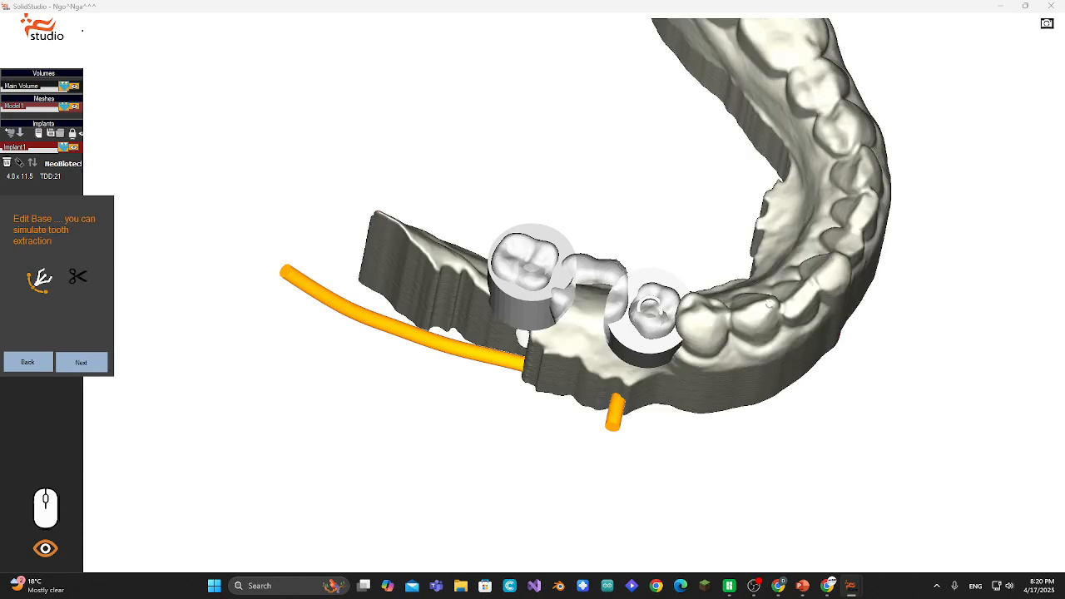
# - Inspect the blocked-out base model from several sides and advance to painting the guide base
pyautogui.moveTo(780, 326); pyautogui.dragTo(696, 265)
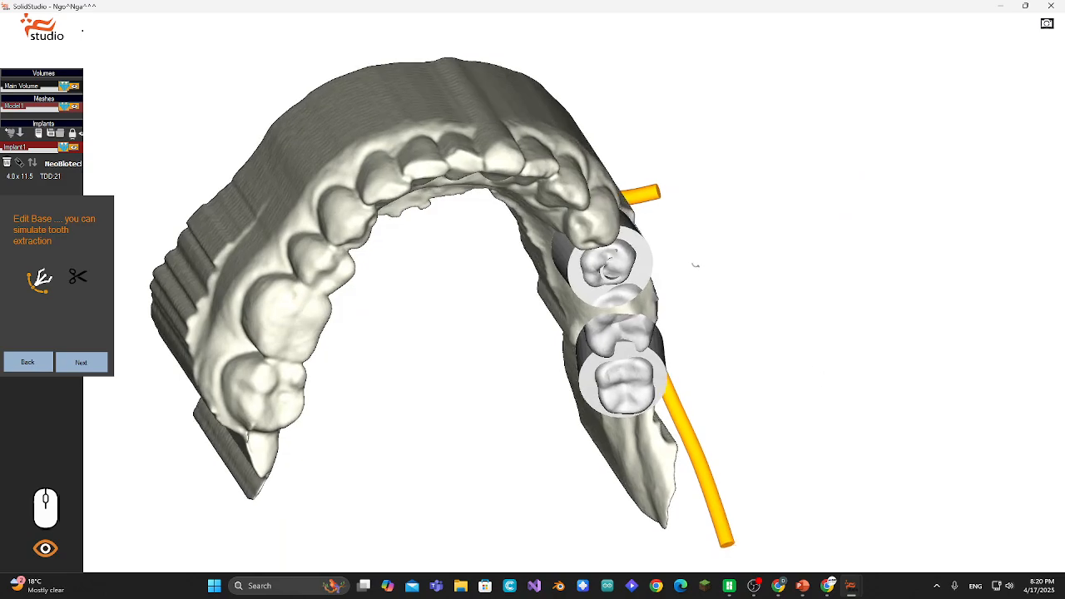
pyautogui.moveTo(534, 468); pyautogui.dragTo(478, 395)
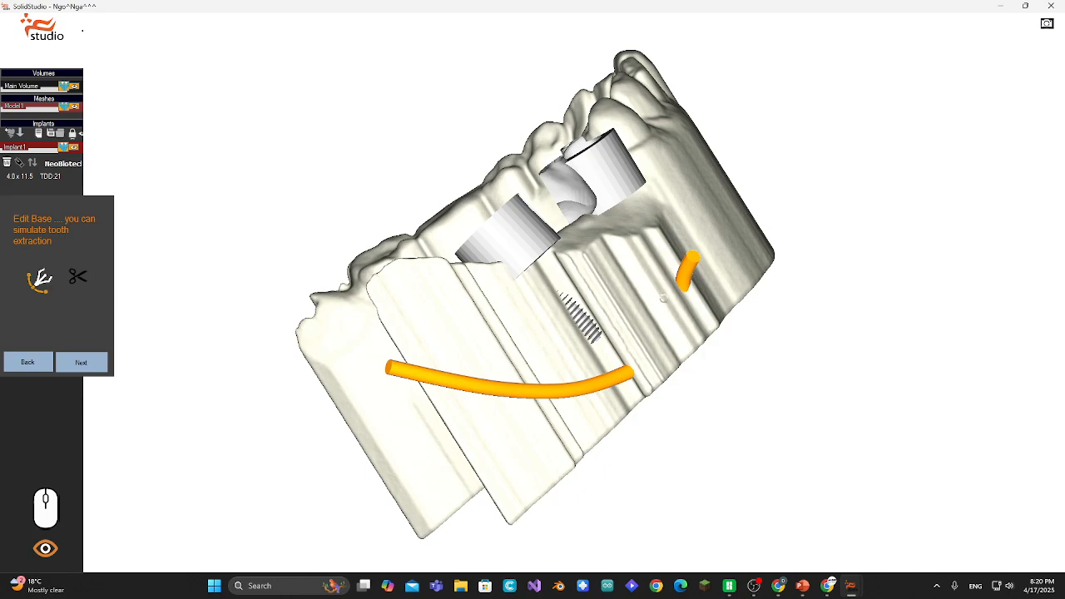
pyautogui.moveTo(663, 297); pyautogui.dragTo(655, 269)
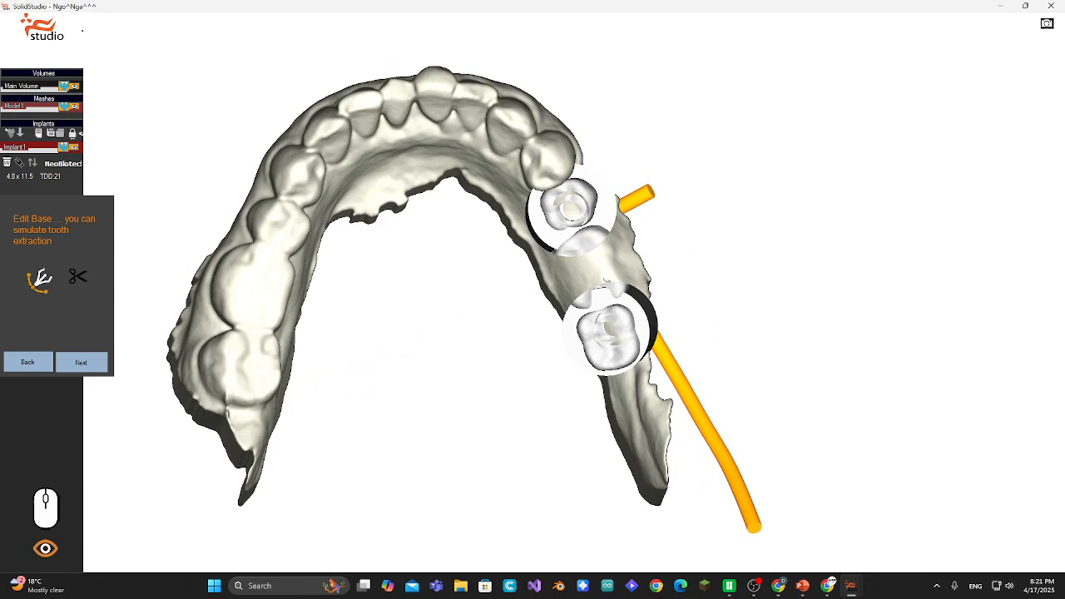
pyautogui.moveTo(606, 281); pyautogui.dragTo(650, 268)
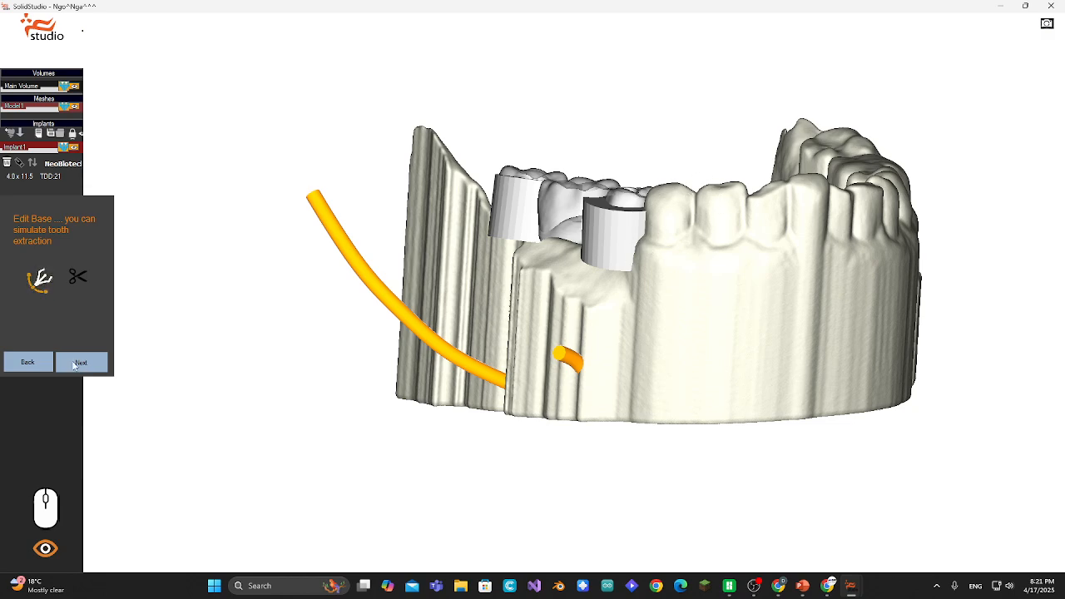
pyautogui.moveTo(763, 165); pyautogui.dragTo(743, 173, button='middle')
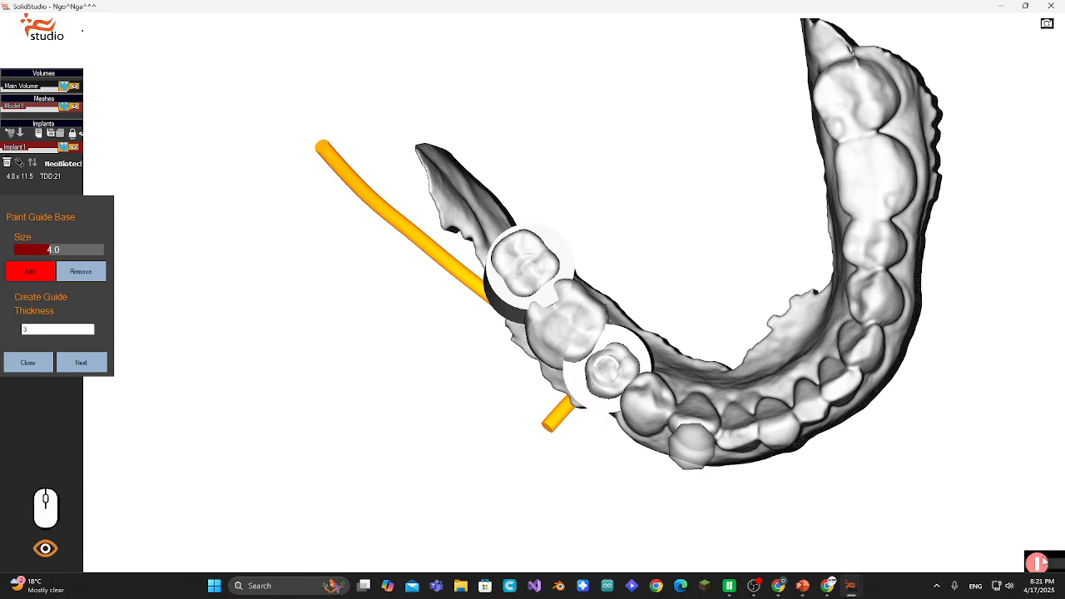
# - Paint the guide base with size 4.0 over the teeth beside the implant sites
pyautogui.moveTo(957, 533); pyautogui.dragTo(896, 465, button='right')
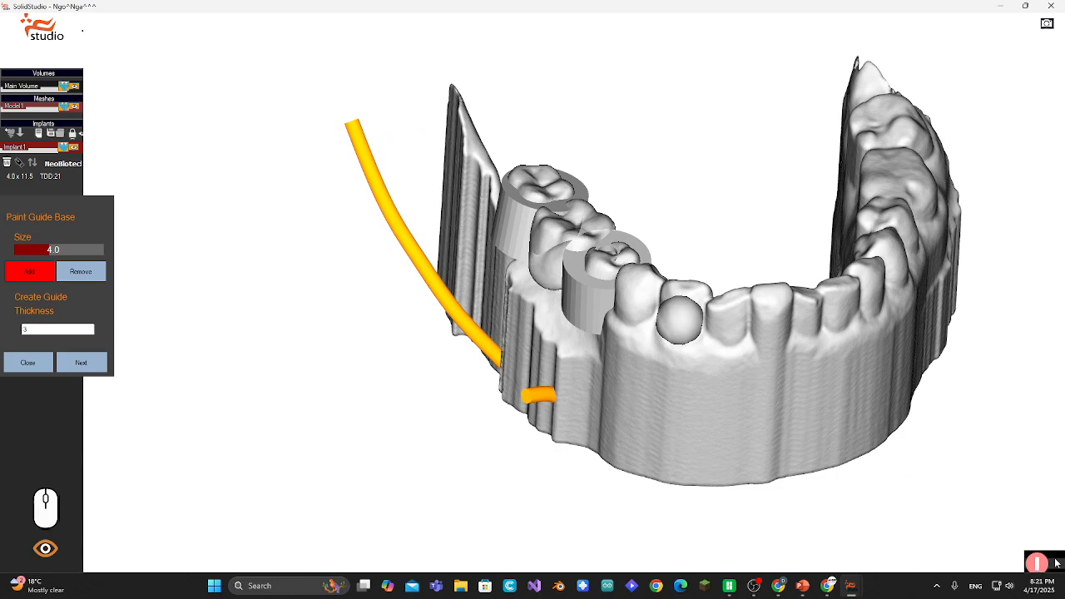
pyautogui.moveTo(917, 477); pyautogui.dragTo(936, 512, button='right')
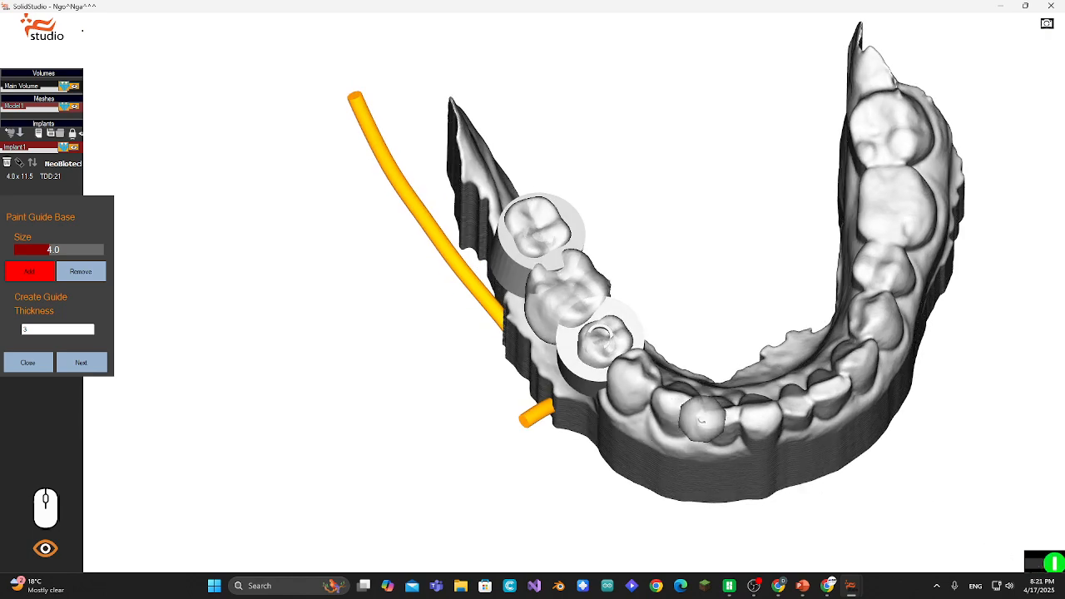
pyautogui.moveTo(709, 415); pyautogui.dragTo(651, 393)
pyautogui.moveTo(636, 385)
pyautogui.mouseDown()
pyautogui.moveTo(628, 397)
pyautogui.moveTo(690, 421)
pyautogui.moveTo(707, 405)
pyautogui.moveTo(652, 369)
pyautogui.moveTo(626, 379)
pyautogui.moveTo(587, 359)
pyautogui.moveTo(549, 329)
pyautogui.moveTo(537, 300)
pyautogui.moveTo(614, 367)
pyautogui.mouseUp()
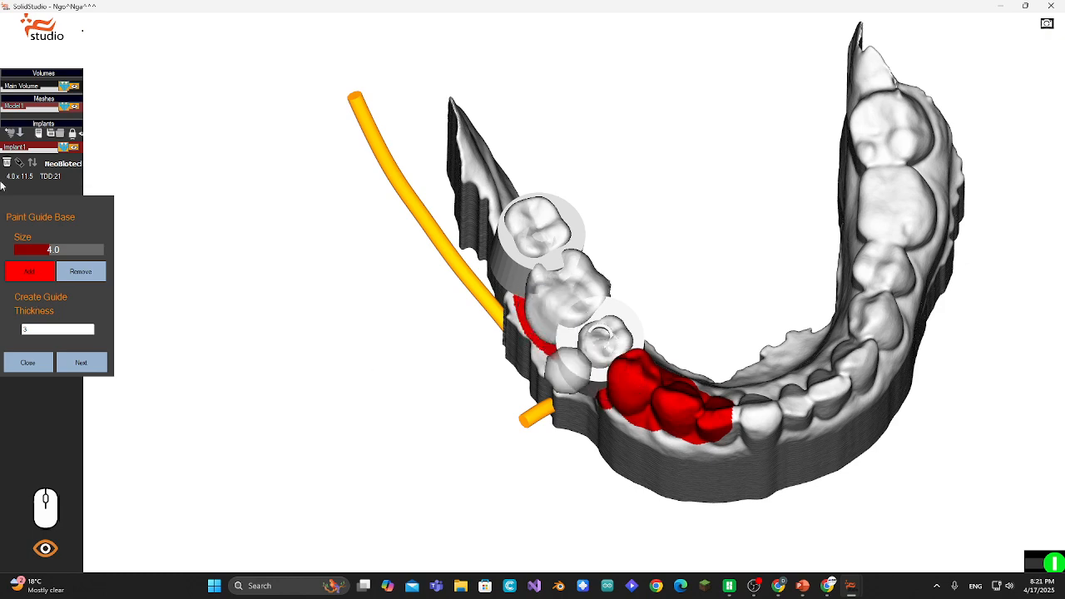
# - Hide the crown layer so the guide sleeves show on the model
pyautogui.moveTo(55, 196); pyautogui.dragTo(54, 266)
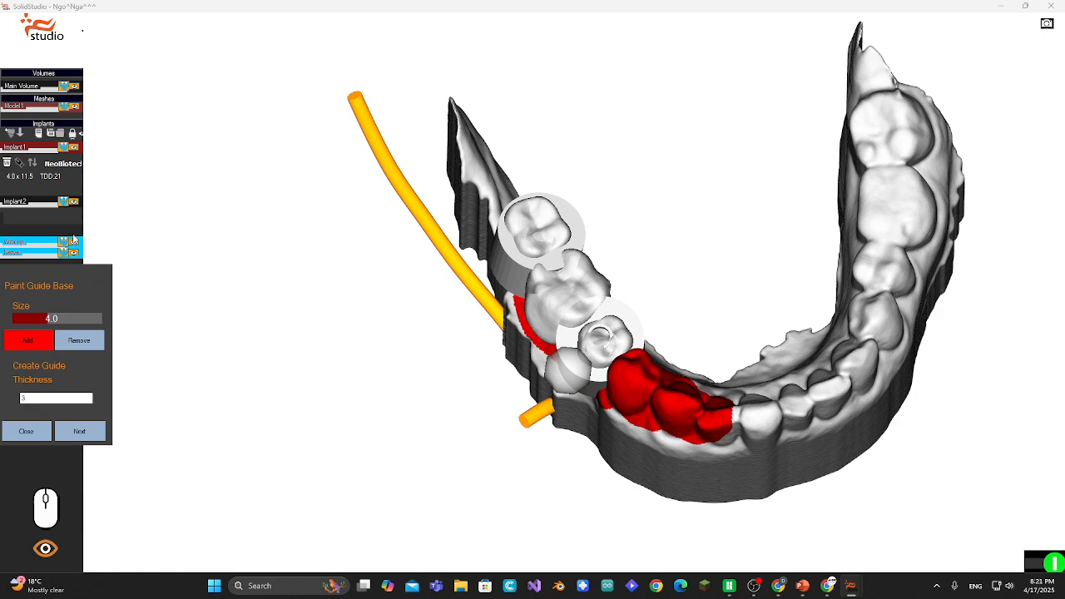
pyautogui.click(73, 243)
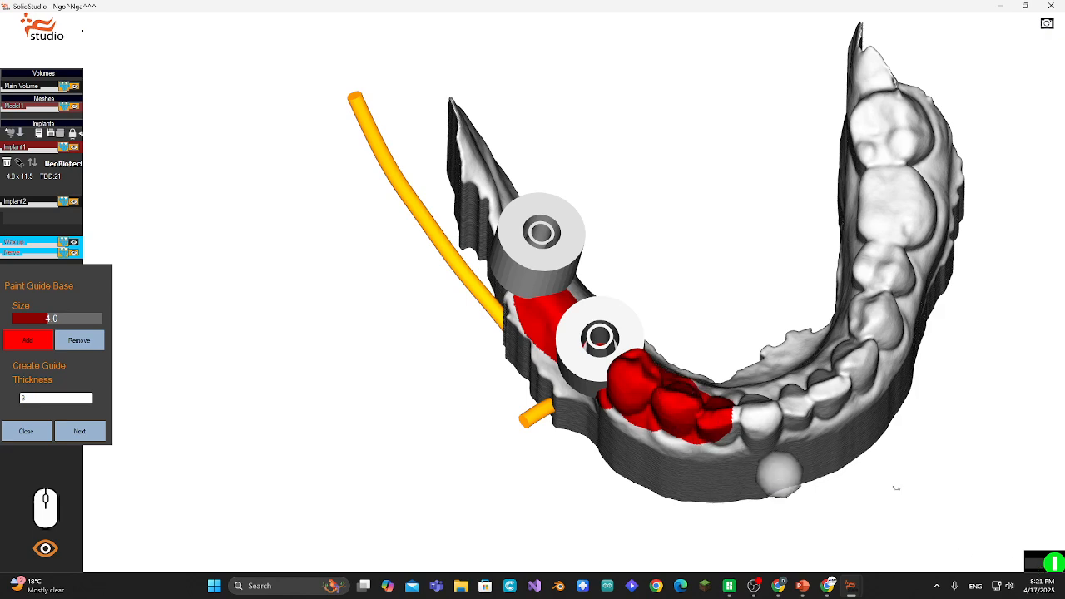
# - Paint the guide base between and around the two sleeves
pyautogui.click(1040, 569)
pyautogui.moveTo(729, 237); pyautogui.dragTo(711, 271)
pyautogui.click(1038, 569)
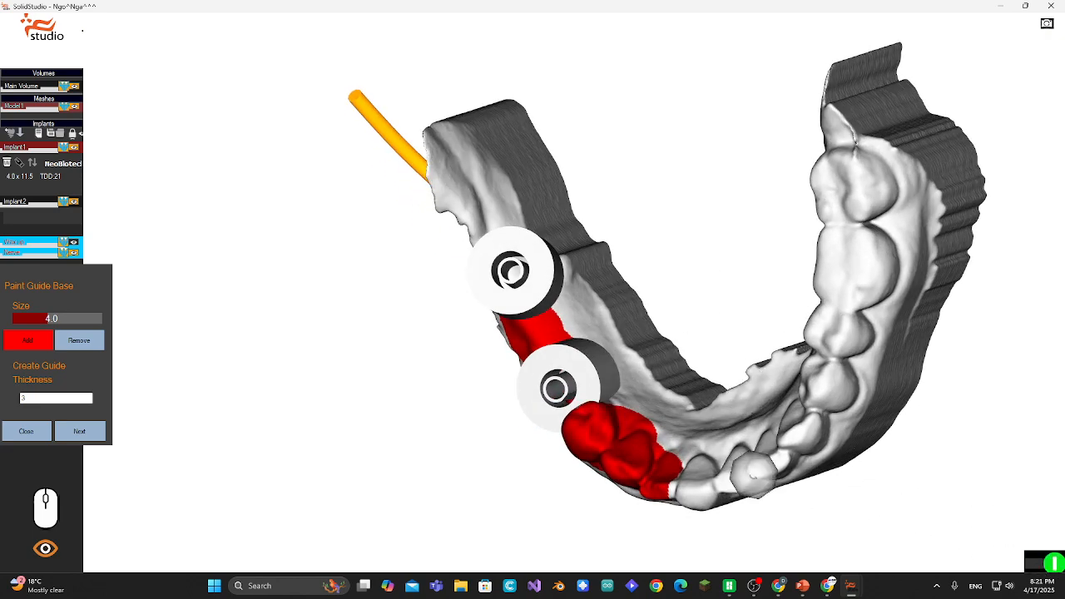
pyautogui.moveTo(586, 375)
pyautogui.mouseDown()
pyautogui.moveTo(501, 235)
pyautogui.moveTo(516, 275)
pyautogui.mouseUp()
pyautogui.click(1041, 569)
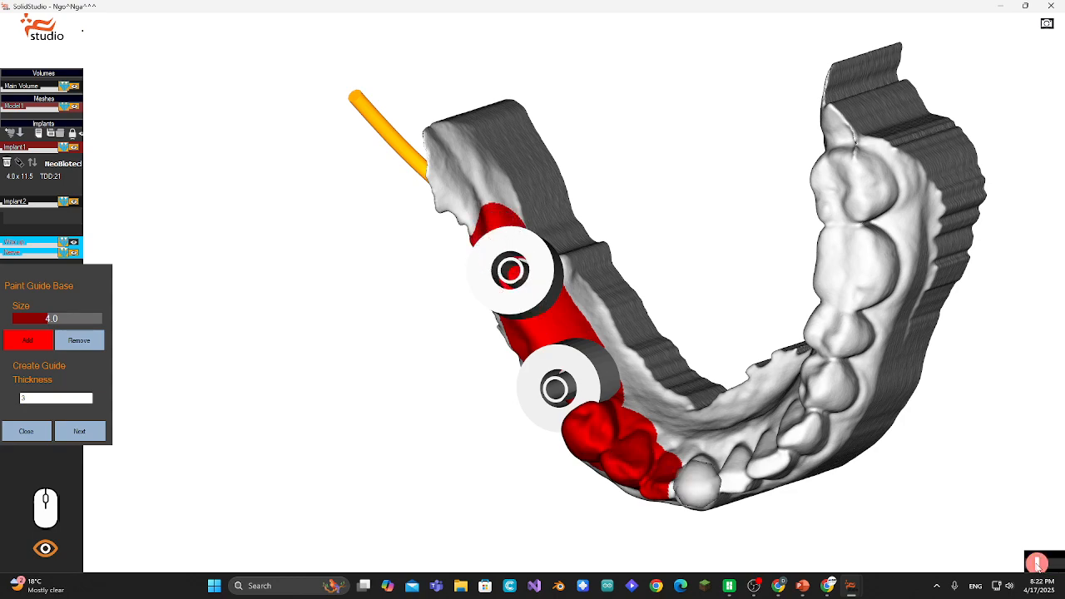
# - Extend the painted base onto the adjacent tooth, then erase the excess in Remove mode
pyautogui.moveTo(506, 466)
pyautogui.mouseDown()
pyautogui.moveTo(480, 367)
pyautogui.moveTo(530, 411)
pyautogui.moveTo(511, 433)
pyautogui.moveTo(499, 412)
pyautogui.mouseUp()
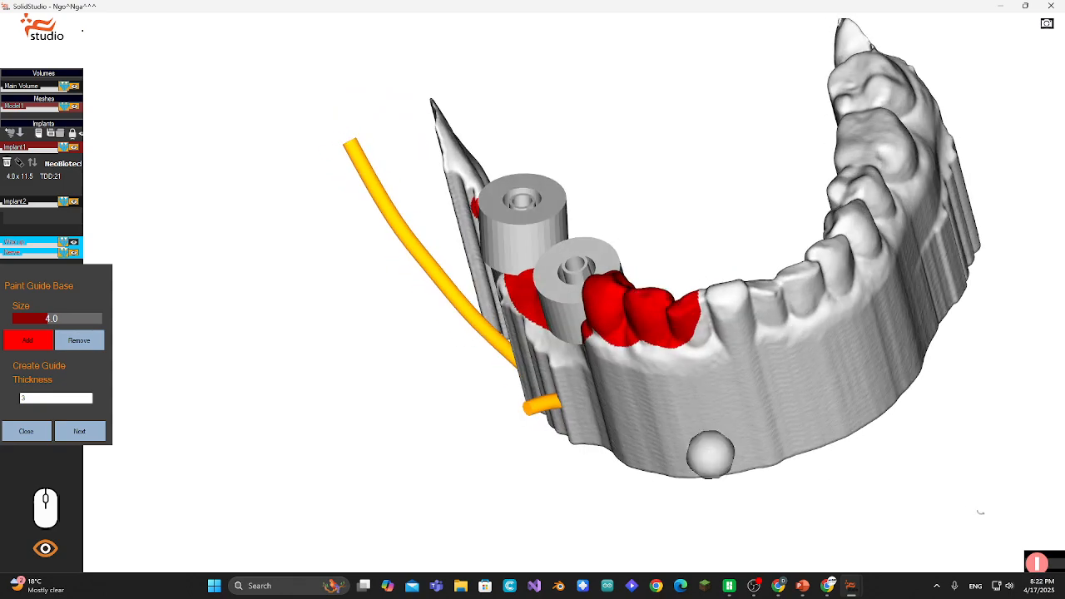
pyautogui.moveTo(713, 316)
pyautogui.mouseDown()
pyautogui.moveTo(685, 308)
pyautogui.moveTo(701, 309)
pyautogui.moveTo(726, 337)
pyautogui.mouseUp()
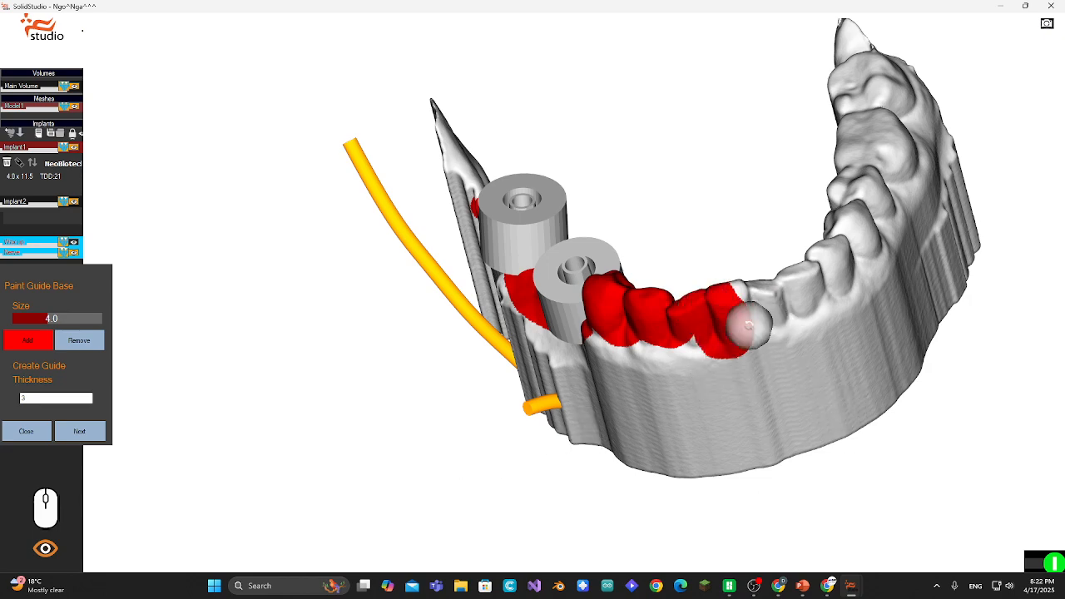
pyautogui.click(79, 340)
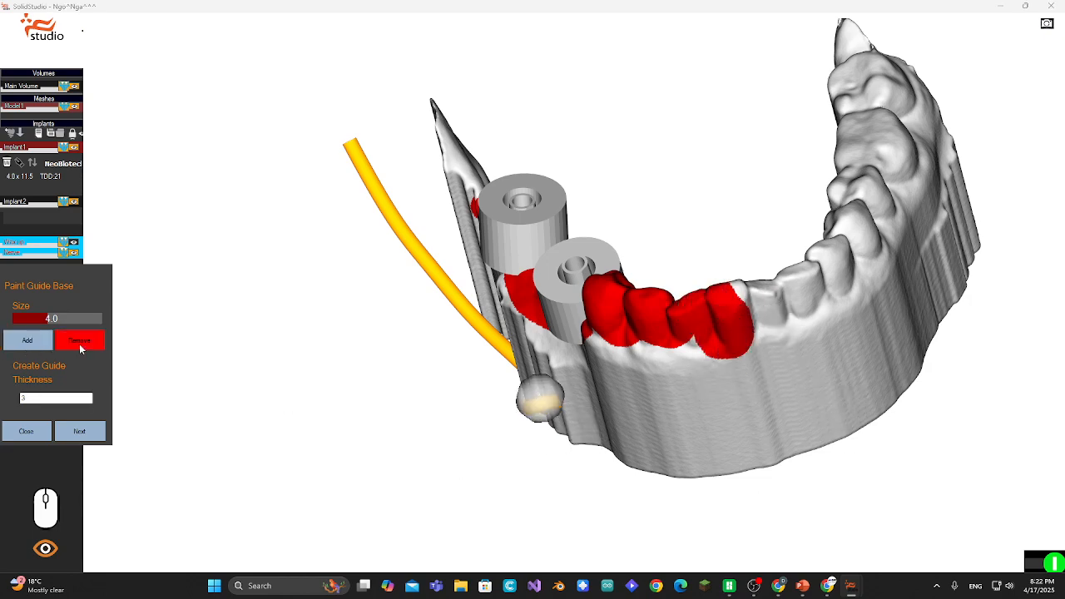
pyautogui.moveTo(732, 371)
pyautogui.mouseDown()
pyautogui.moveTo(752, 318)
pyautogui.moveTo(718, 347)
pyautogui.mouseUp()
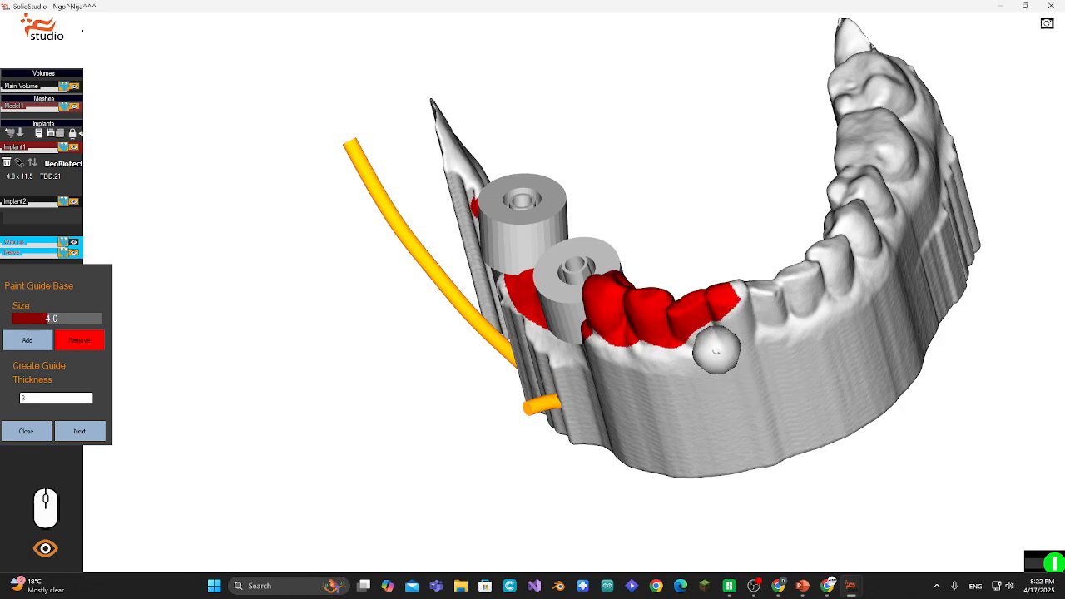
# - Generate the guide with a thickness of 3
pyautogui.moveTo(756, 233); pyautogui.dragTo(745, 272)
pyautogui.moveTo(745, 272); pyautogui.dragTo(837, 146, button='middle')
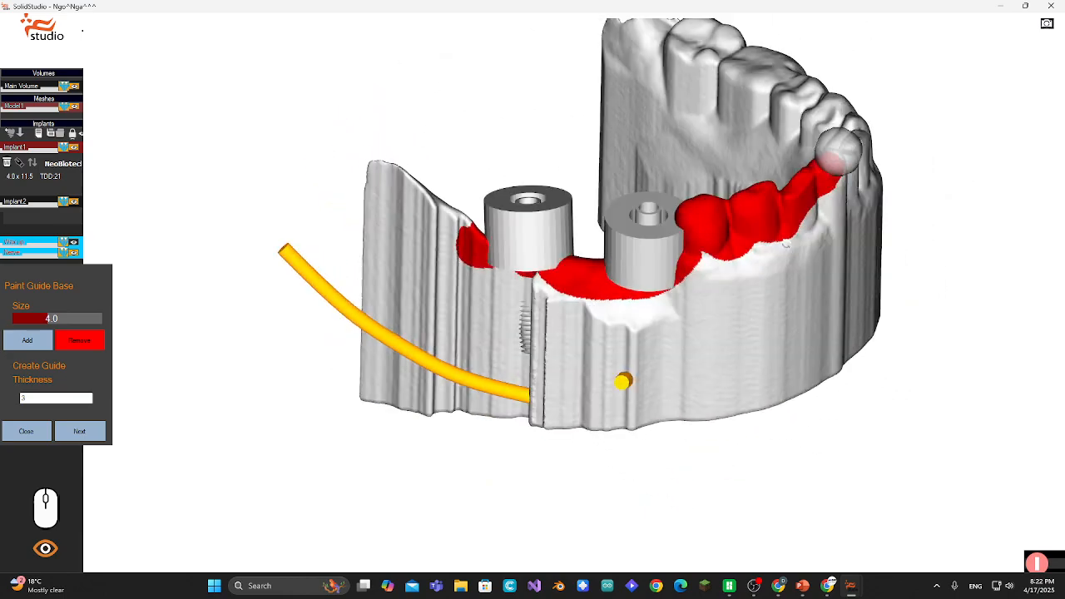
pyautogui.click(102, 433)
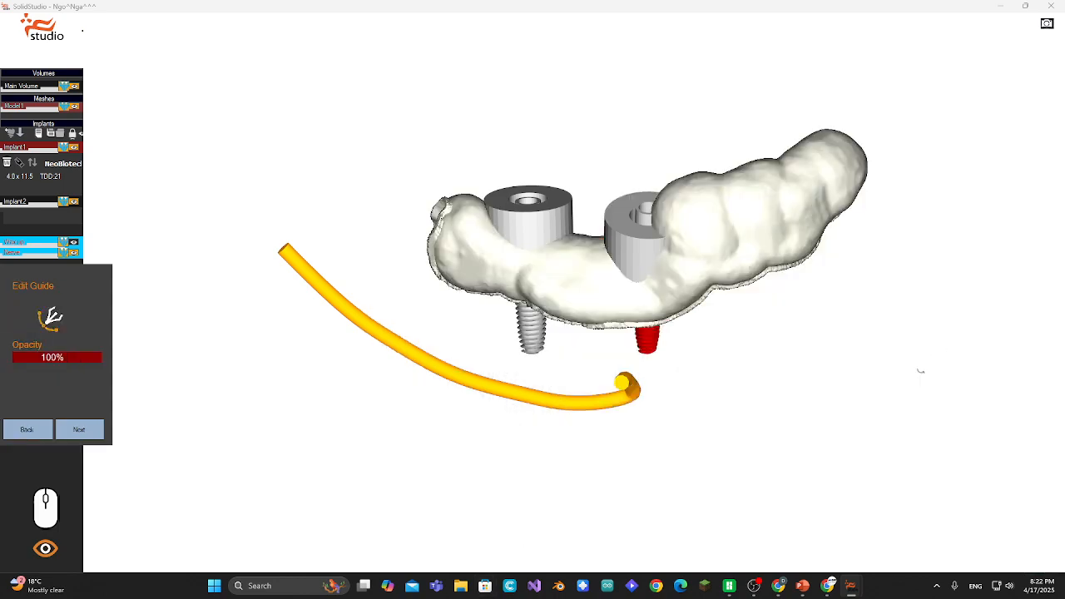
# - Inspect the generated guide and its sleeves from several angles
pyautogui.moveTo(766, 221); pyautogui.dragTo(821, 236, button='middle')
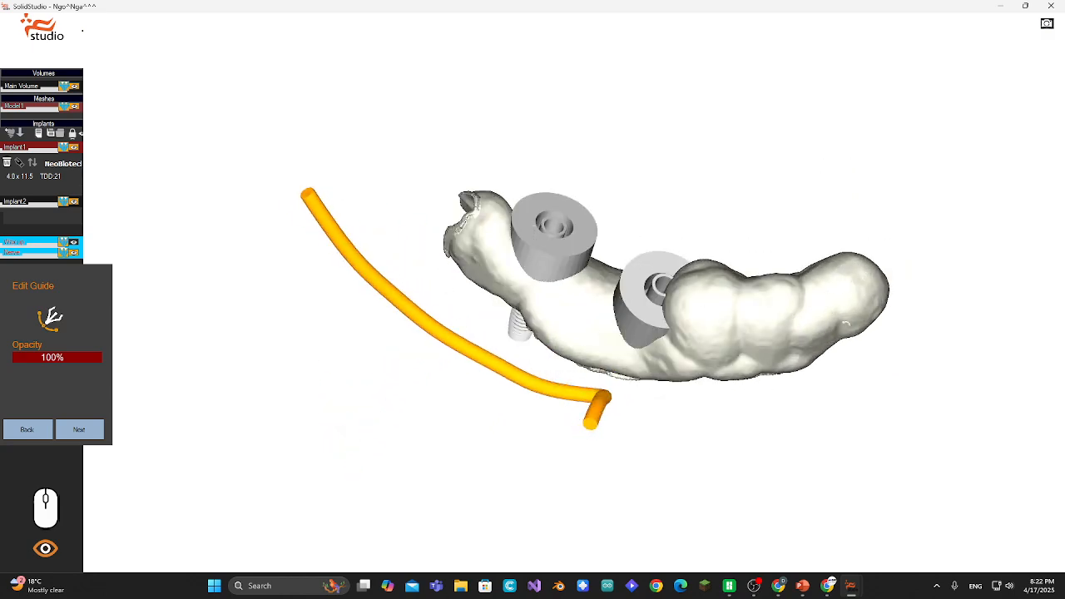
pyautogui.moveTo(845, 324); pyautogui.dragTo(834, 354, button='middle')
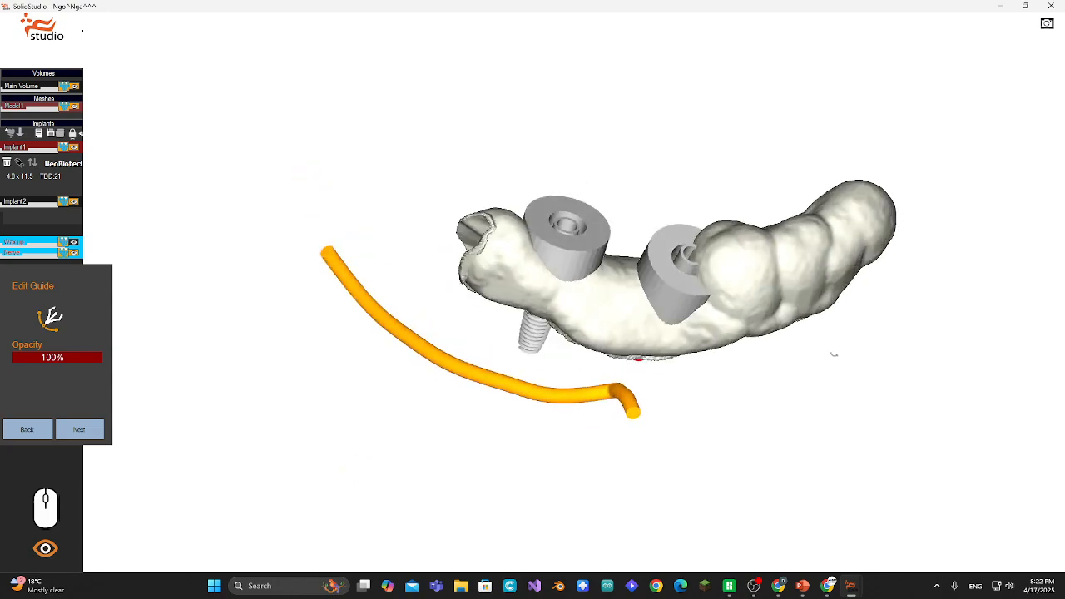
pyautogui.moveTo(488, 299); pyautogui.dragTo(544, 257, button='middle')
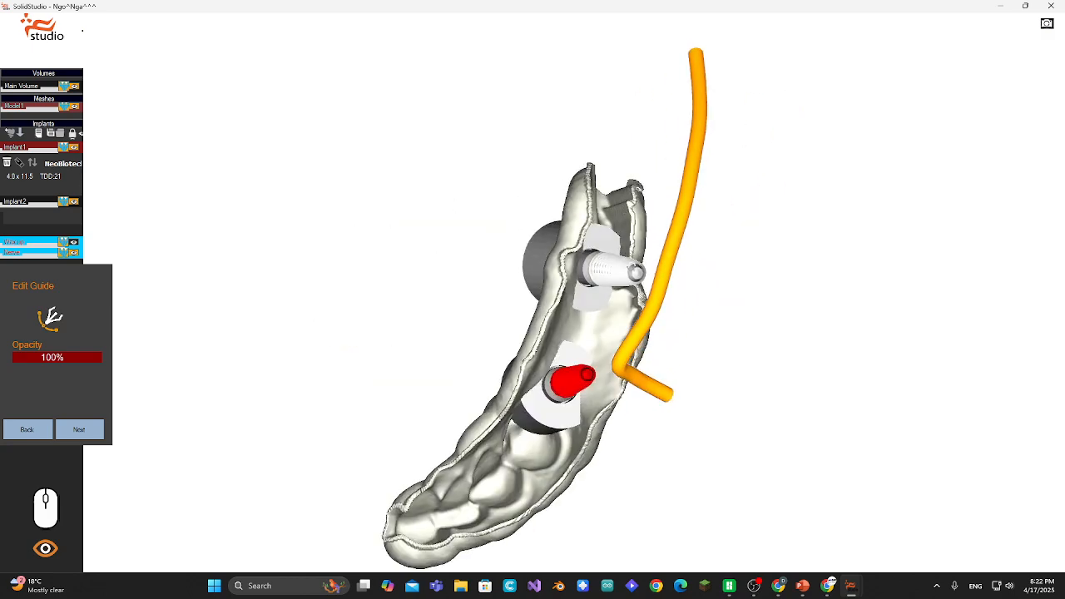
pyautogui.moveTo(619, 193); pyautogui.dragTo(700, 245, button='middle')
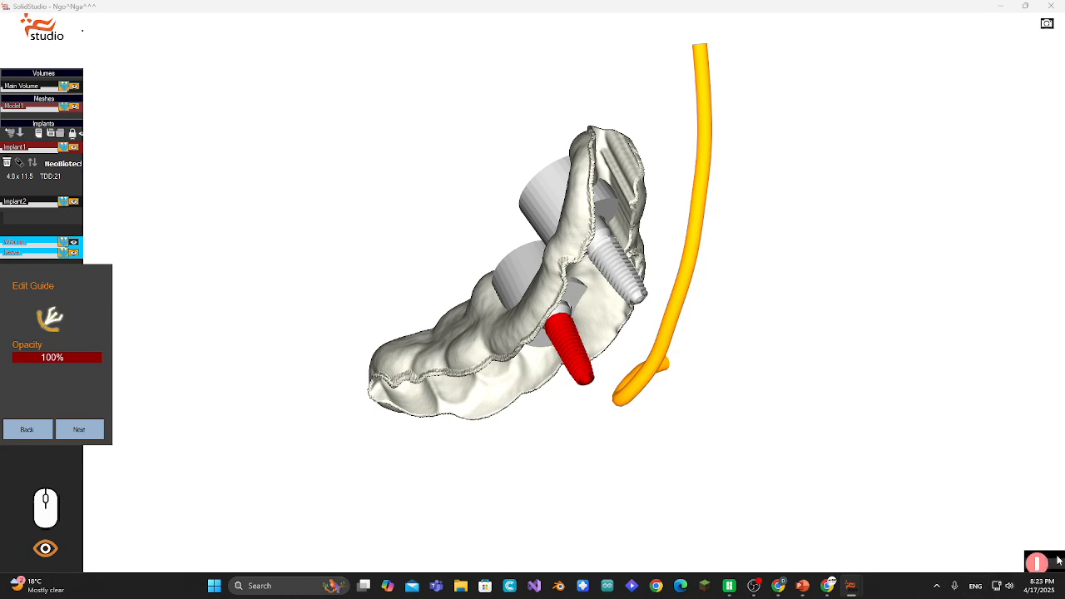
# - Trim off the far end of the guide with a cutting line drawn across it
pyautogui.moveTo(772, 280)
pyautogui.mouseDown(button='middle')
pyautogui.moveTo(765, 291)
pyautogui.moveTo(760, 271)
pyautogui.moveTo(771, 271)
pyautogui.mouseUp(button='middle')
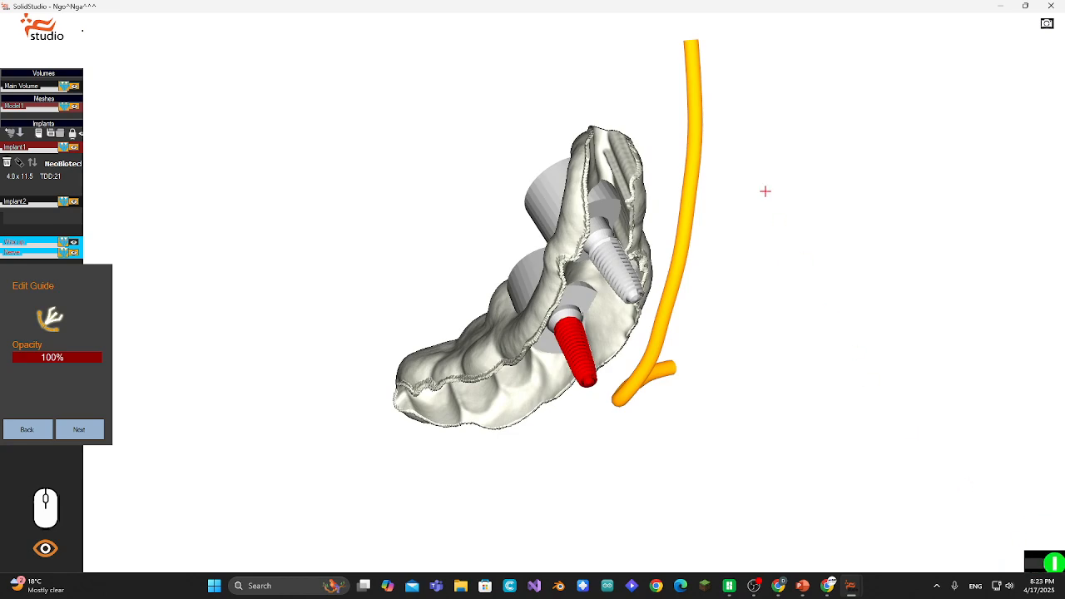
pyautogui.moveTo(615, 89)
pyautogui.mouseDown()
pyautogui.moveTo(606, 237)
pyautogui.moveTo(692, 332)
pyautogui.moveTo(731, 229)
pyautogui.mouseUp()
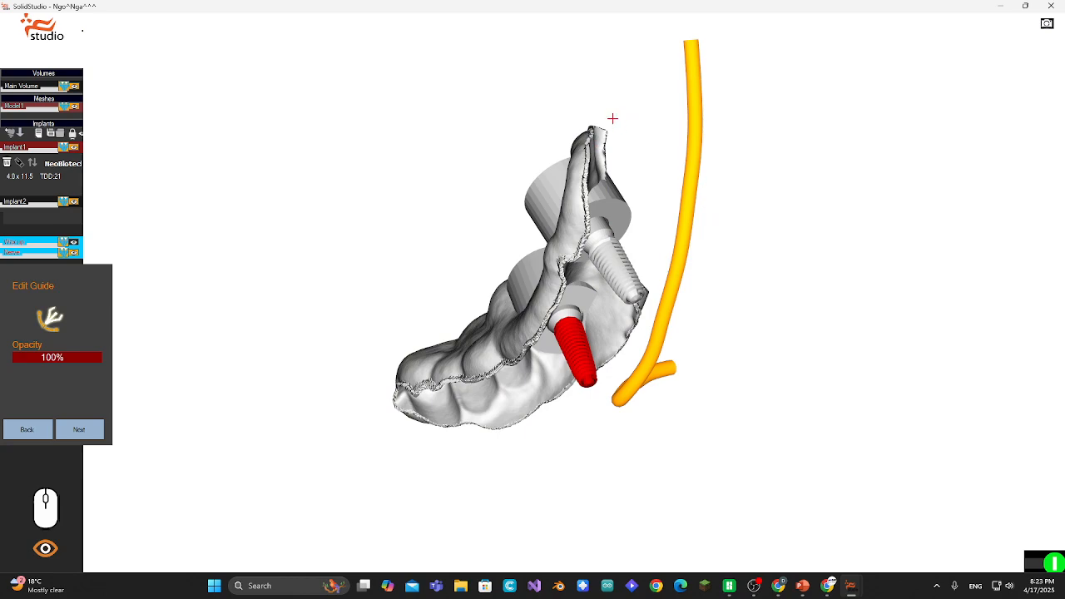
pyautogui.moveTo(590, 99)
pyautogui.mouseDown()
pyautogui.moveTo(613, 239)
pyautogui.moveTo(651, 121)
pyautogui.mouseUp()
pyautogui.moveTo(836, 310); pyautogui.dragTo(732, 237, button='middle')
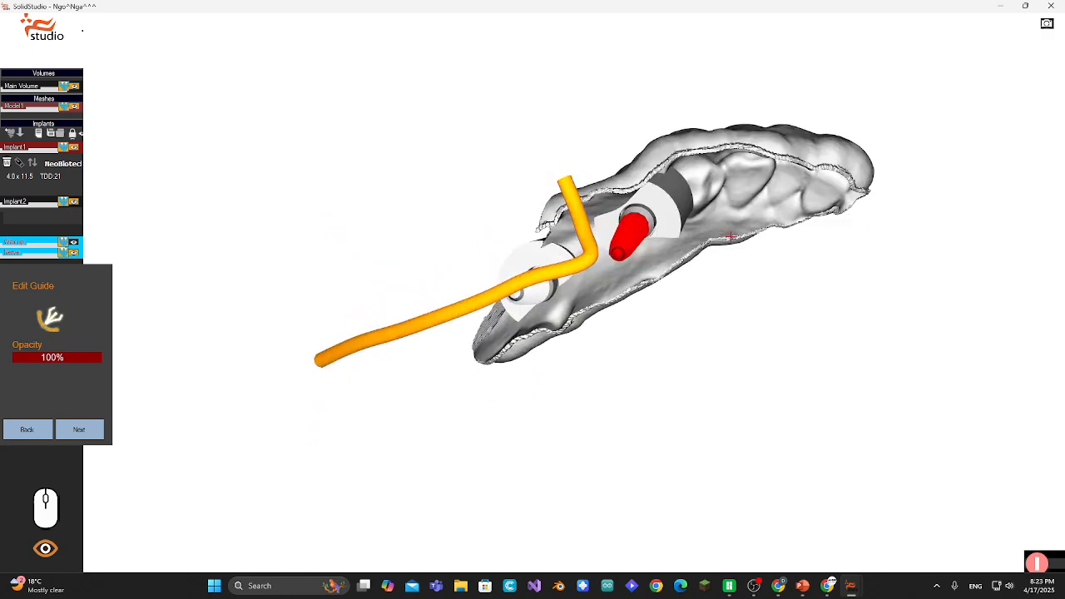
pyautogui.moveTo(850, 203); pyautogui.dragTo(873, 227, button='middle')
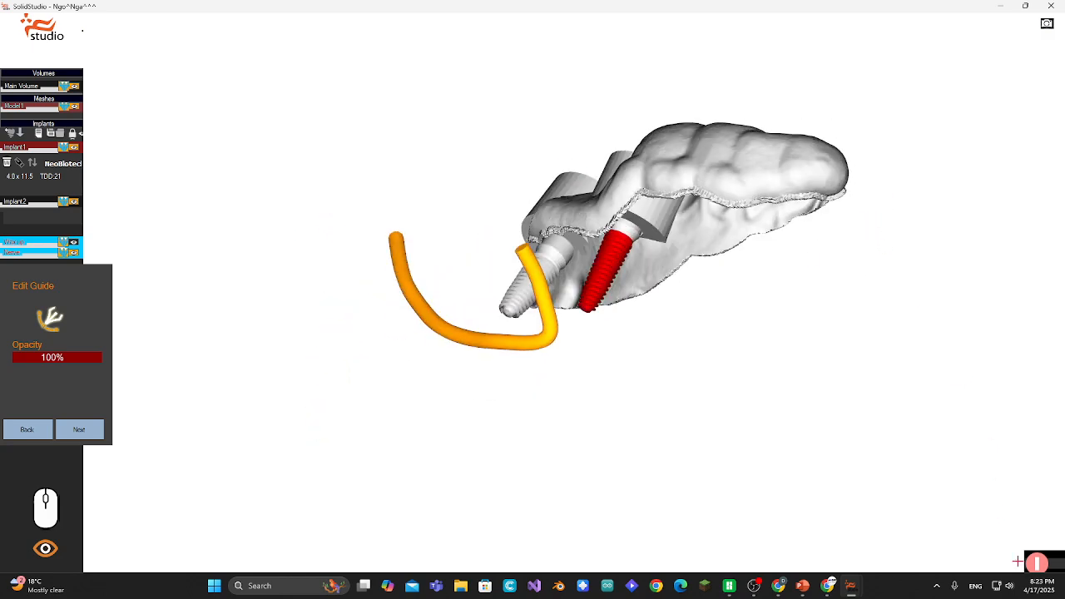
pyautogui.moveTo(818, 393); pyautogui.dragTo(882, 450, button='middle')
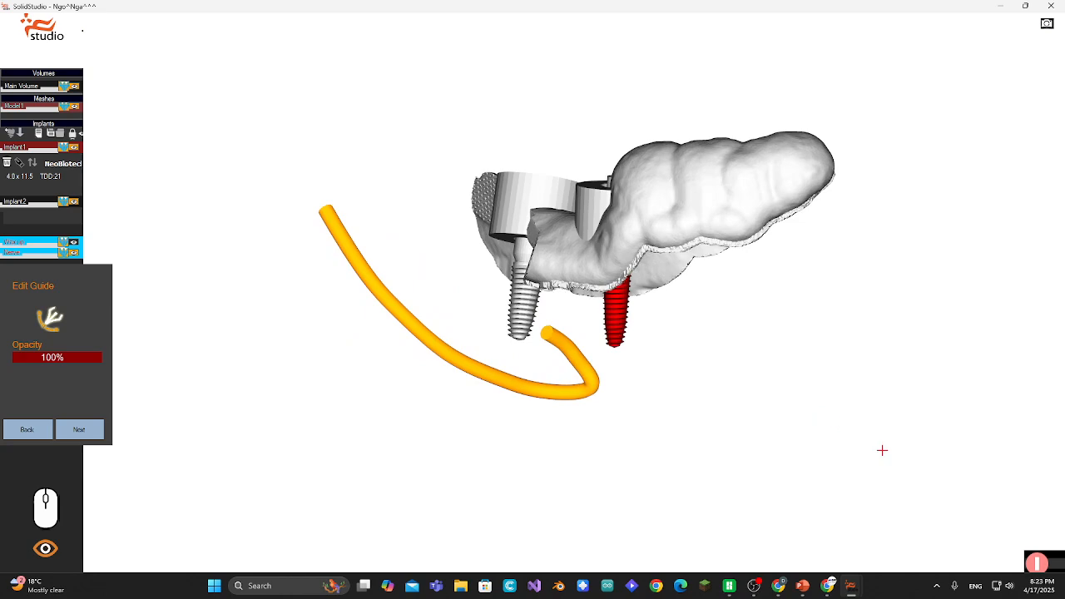
pyautogui.click(806, 92)
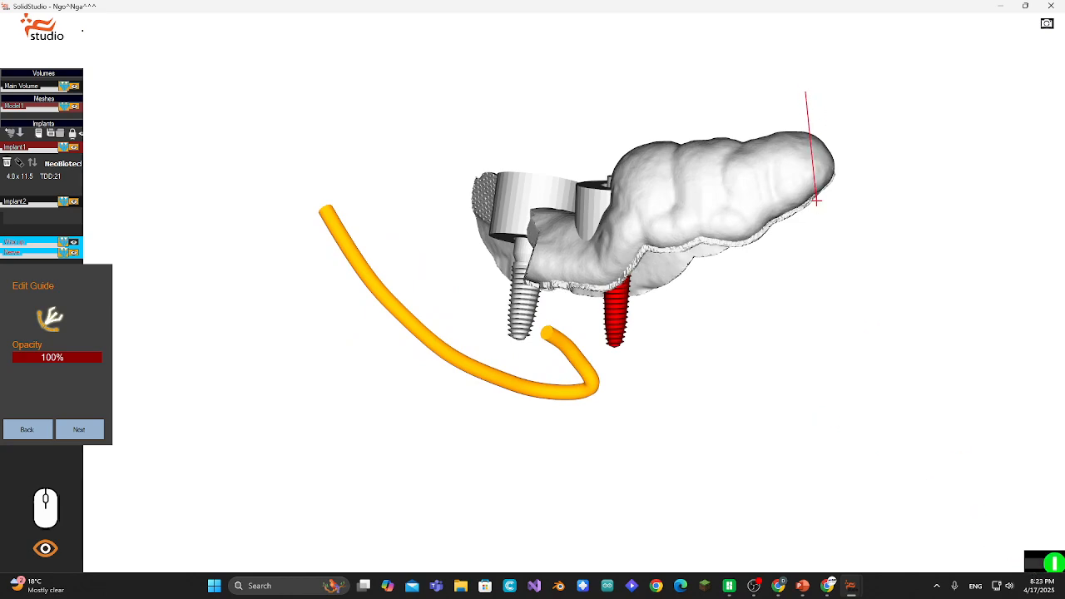
pyautogui.click(814, 230)
pyautogui.click(864, 228)
pyautogui.doubleClick(850, 99)
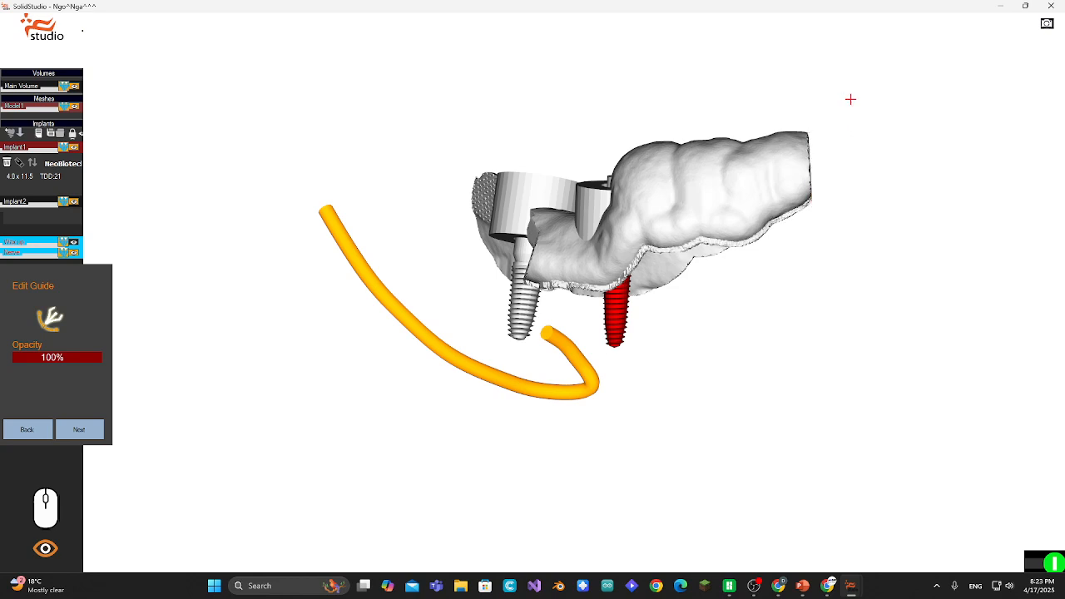
# - Lower the guide opacity to 70% and cut a notch out of the guide over the adjacent tooth
pyautogui.moveTo(86, 358); pyautogui.dragTo(76, 363)
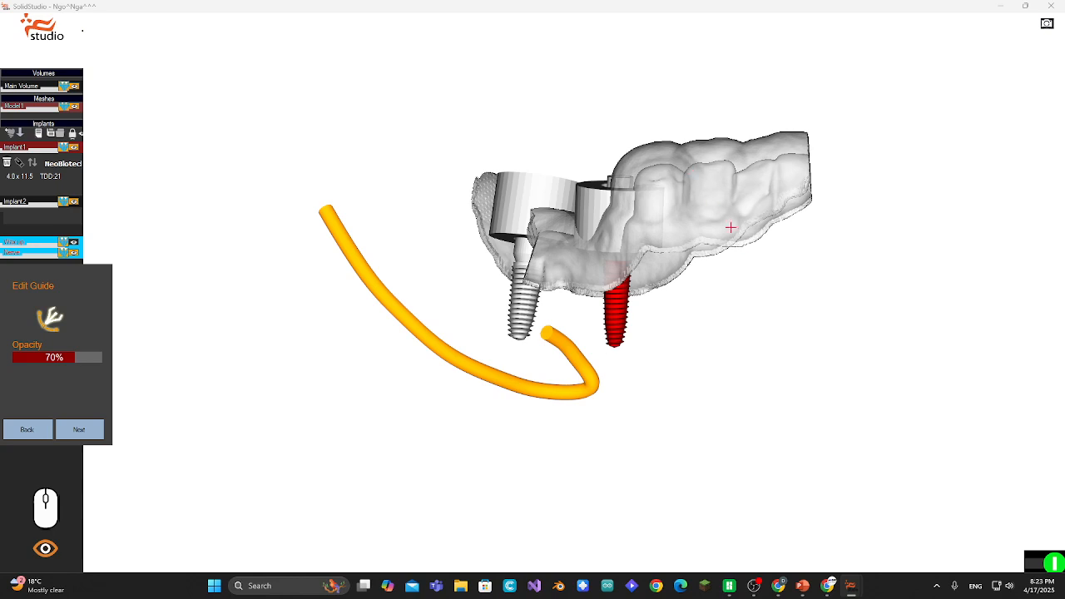
pyautogui.click(661, 107)
pyautogui.click(679, 179)
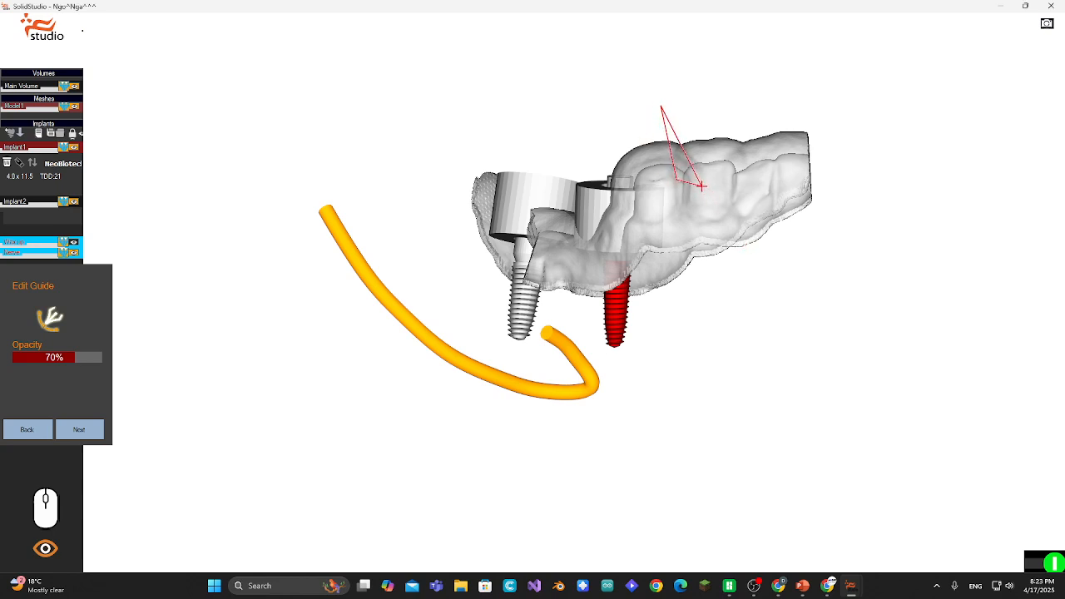
pyautogui.click(703, 185)
pyautogui.doubleClick(734, 118)
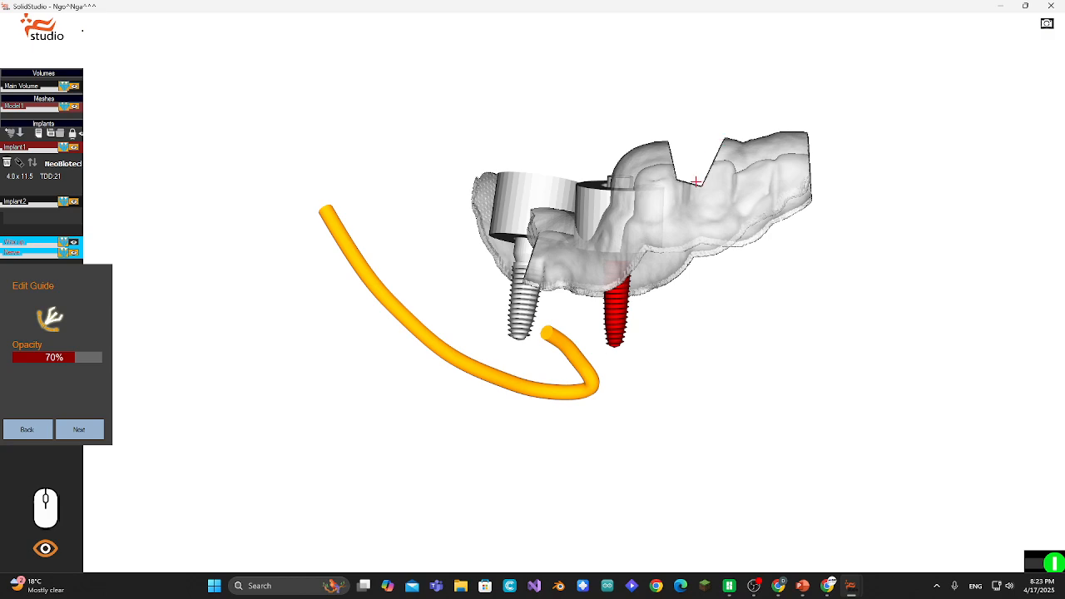
# - Finish guide editing and move on to the model selection stage
pyautogui.click(1045, 569)
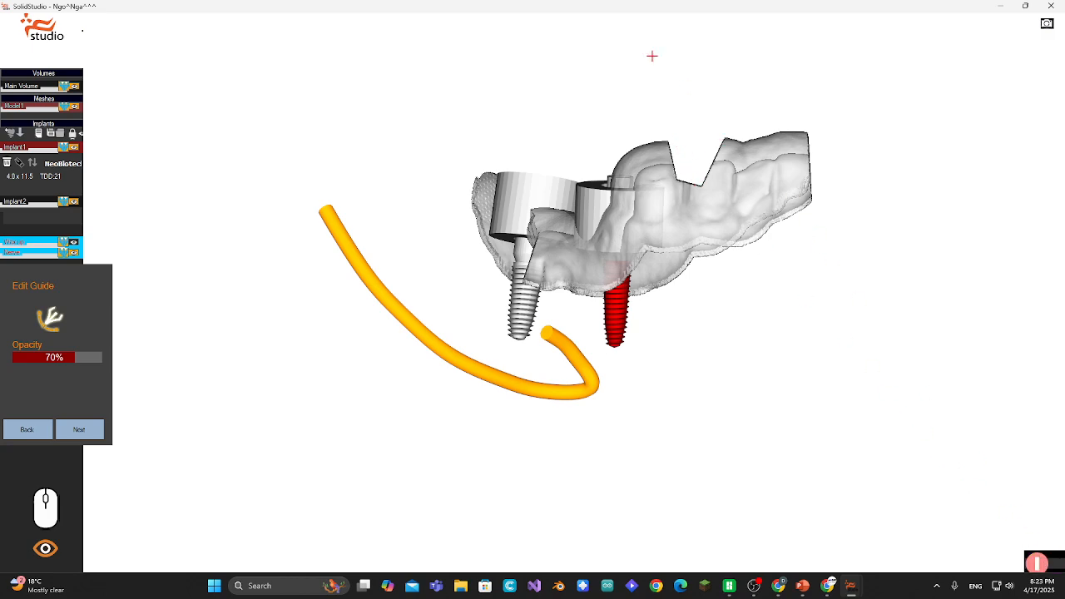
pyautogui.moveTo(652, 55); pyautogui.dragTo(673, 76)
pyautogui.click(83, 431)
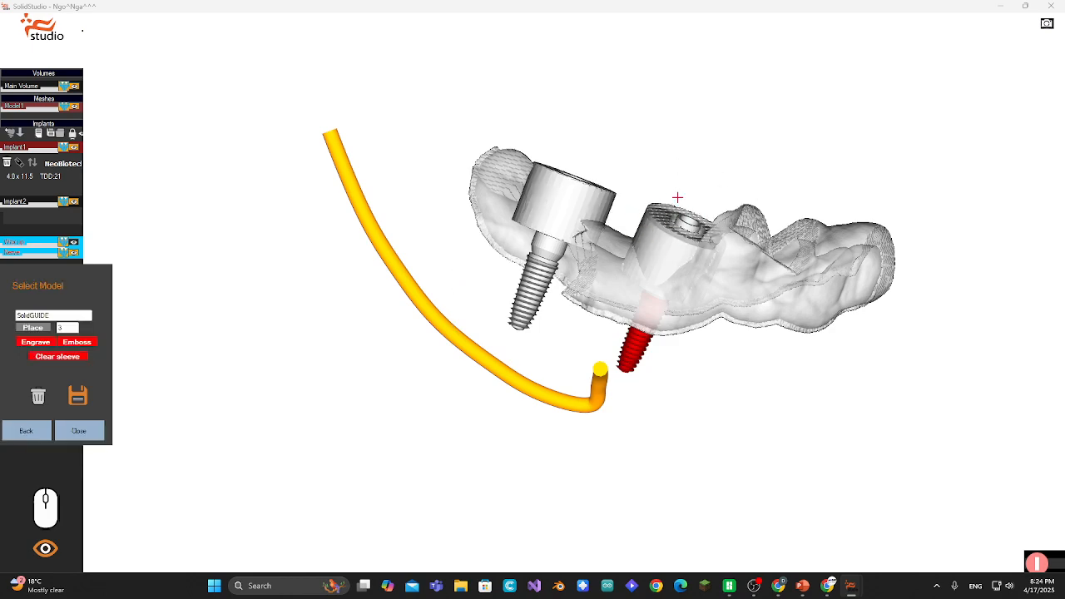
# - Replace the label text with GUIDE, place it on the guide's side at size 3, and emboss it
pyautogui.moveTo(678, 197)
pyautogui.mouseDown(button='middle')
pyautogui.moveTo(694, 169)
pyautogui.moveTo(714, 180)
pyautogui.moveTo(707, 221)
pyautogui.moveTo(704, 178)
pyautogui.moveTo(692, 176)
pyautogui.moveTo(692, 206)
pyautogui.mouseUp(button='middle')
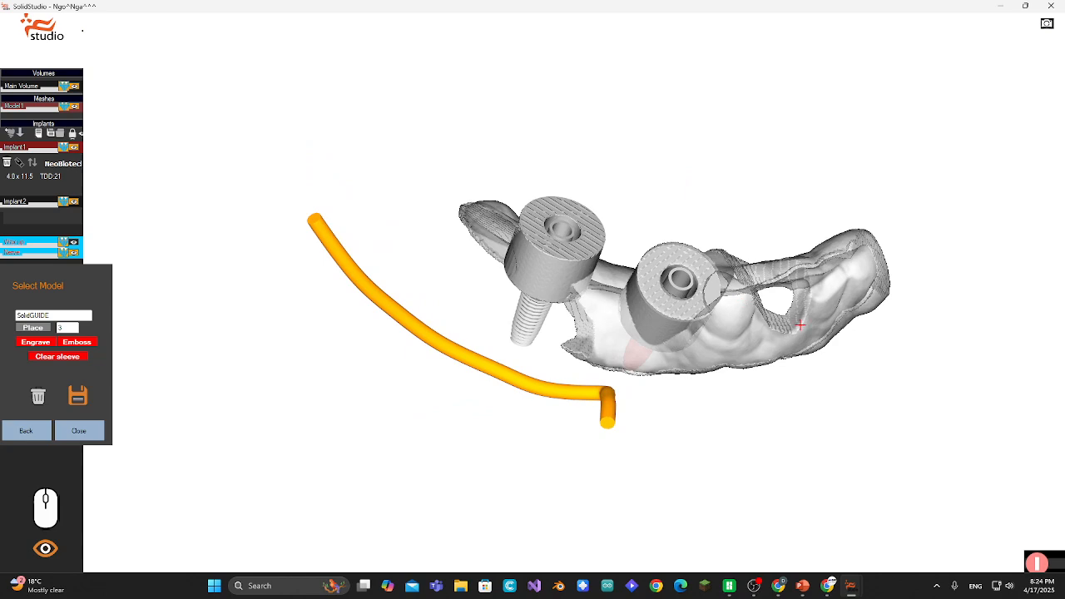
pyautogui.moveTo(800, 325); pyautogui.dragTo(798, 303, button='middle')
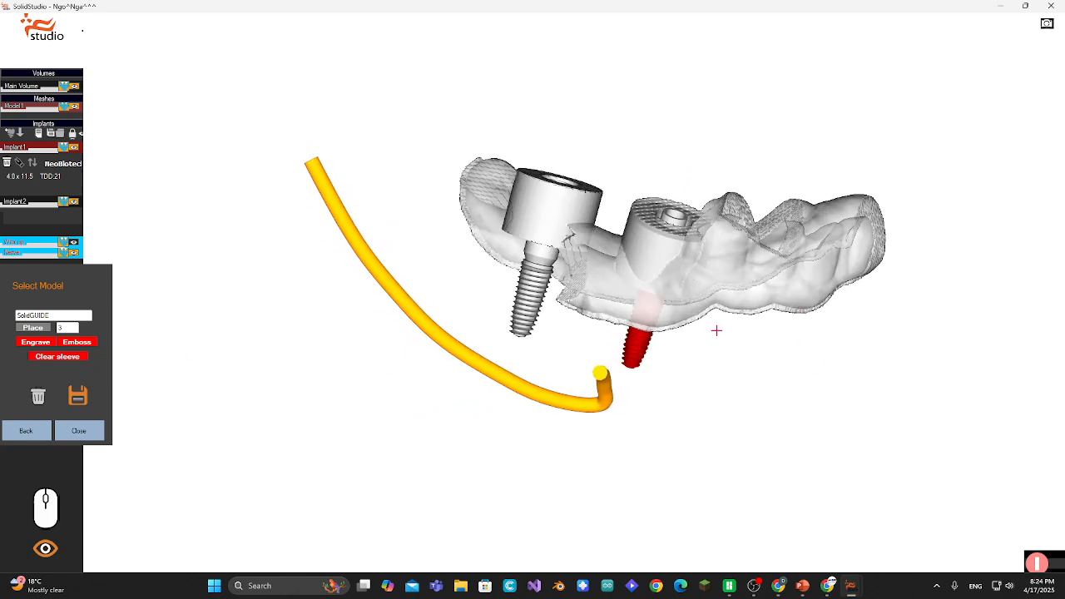
pyautogui.moveTo(716, 330); pyautogui.dragTo(627, 275, button='middle')
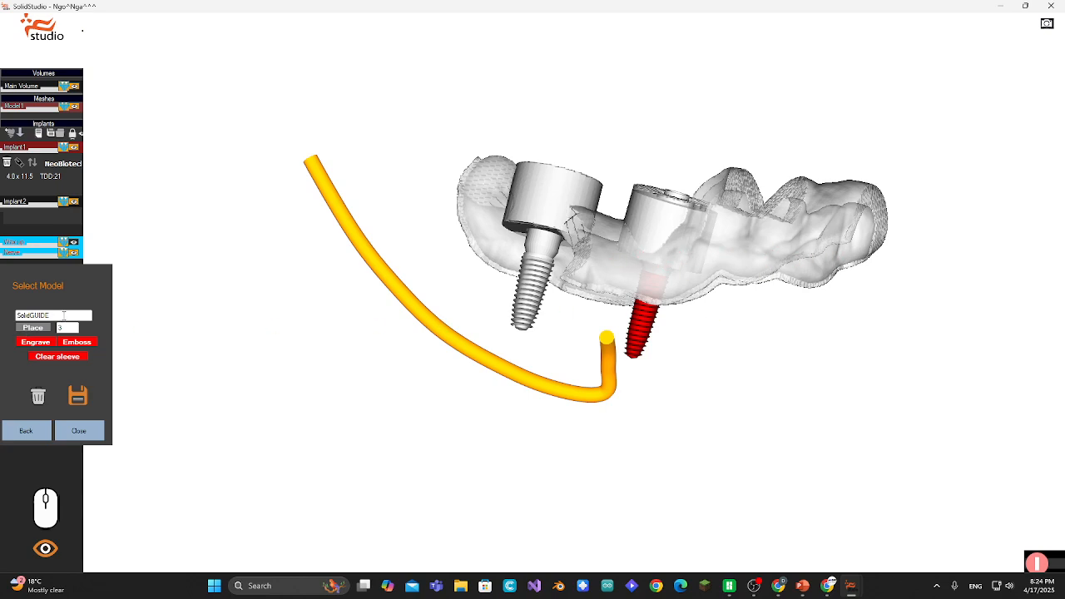
pyautogui.moveTo(63, 316); pyautogui.dragTo(4, 330)
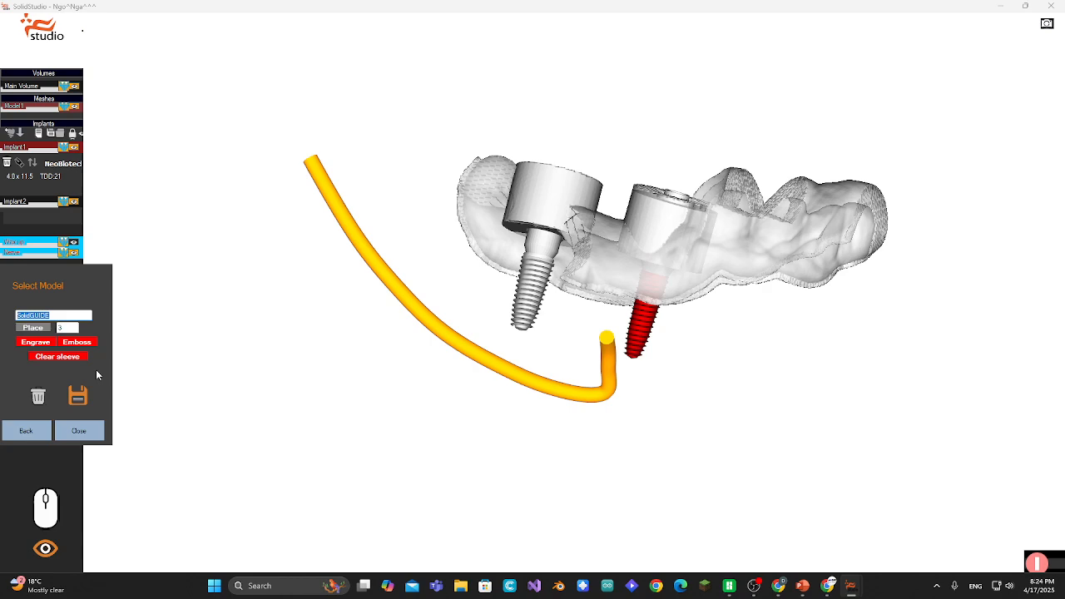
pyautogui.write('GUIDE')
pyautogui.click(32, 328)
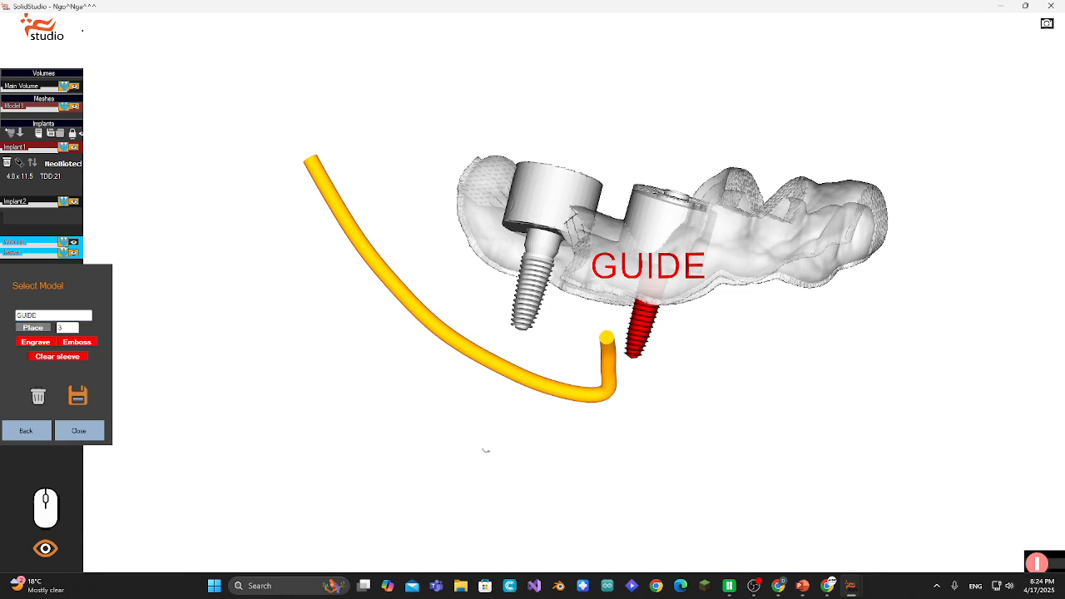
pyautogui.click(73, 348)
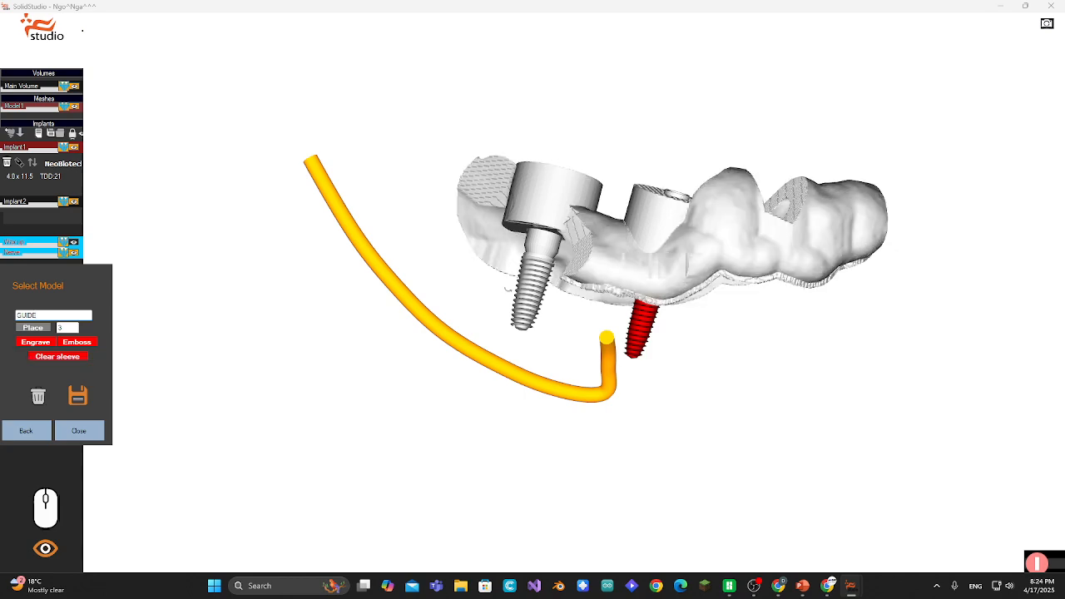
# - Save the guide as guide.stl in the Desktop Patient folder
pyautogui.moveTo(499, 350)
pyautogui.mouseDown()
pyautogui.moveTo(512, 403)
pyautogui.moveTo(633, 425)
pyautogui.moveTo(624, 450)
pyautogui.moveTo(507, 346)
pyautogui.moveTo(476, 246)
pyautogui.moveTo(520, 337)
pyautogui.mouseUp()
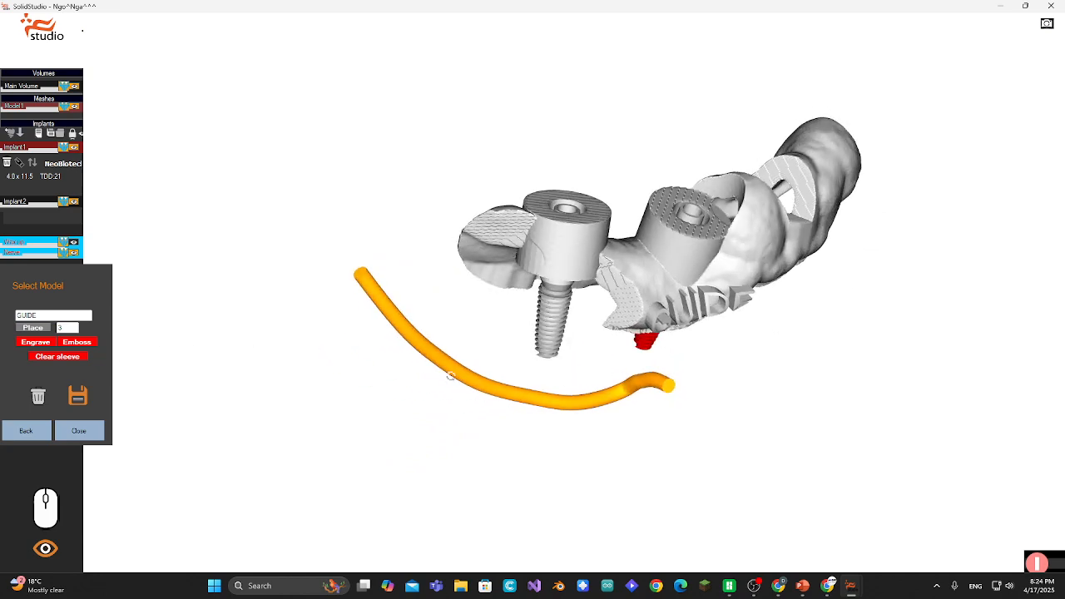
pyautogui.click(77, 396)
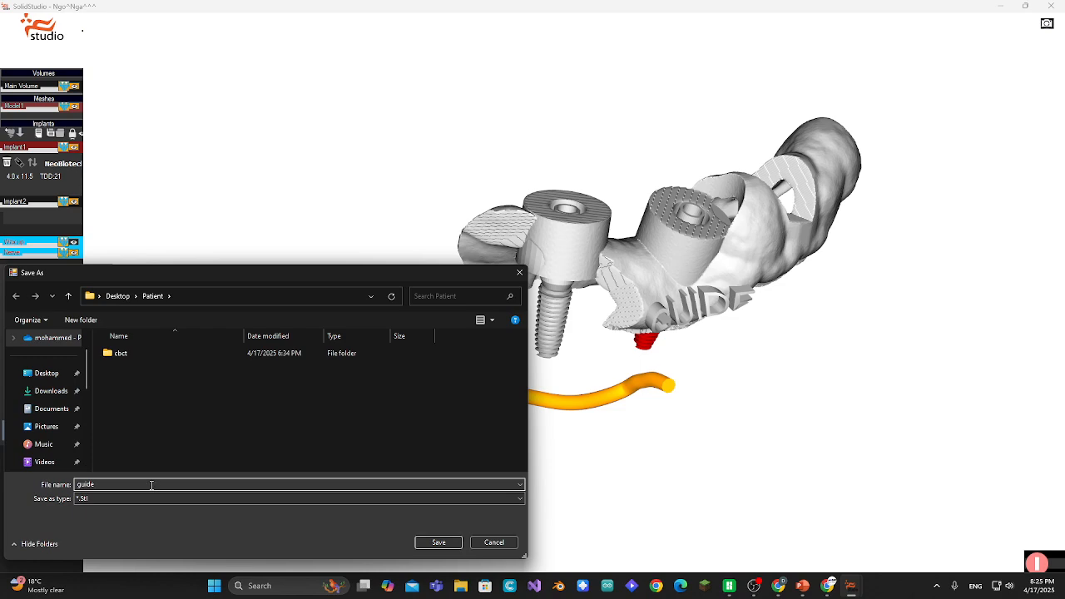
pyautogui.click(433, 542)
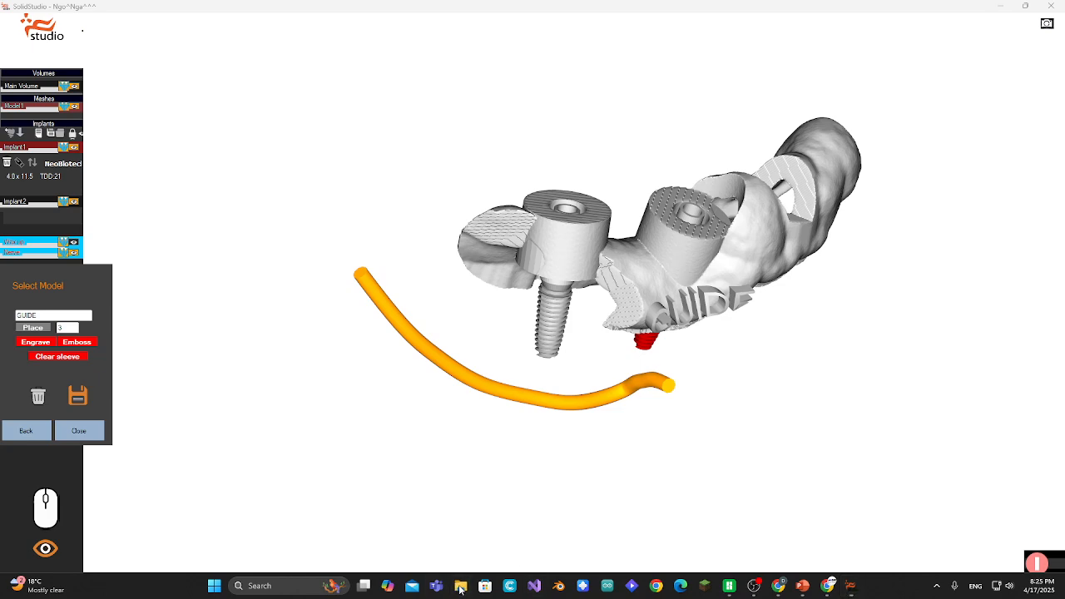
# - Open the Desktop Patient folder to verify the saved guide file, then close the guide editor
pyautogui.click(461, 586)
pyautogui.click(190, 167)
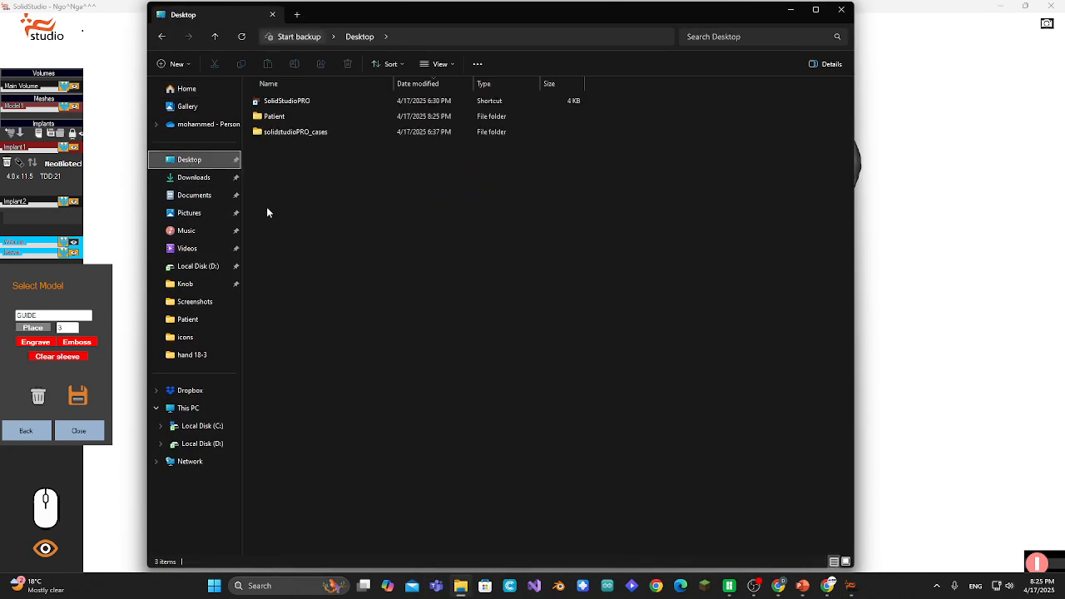
pyautogui.doubleClick(288, 115)
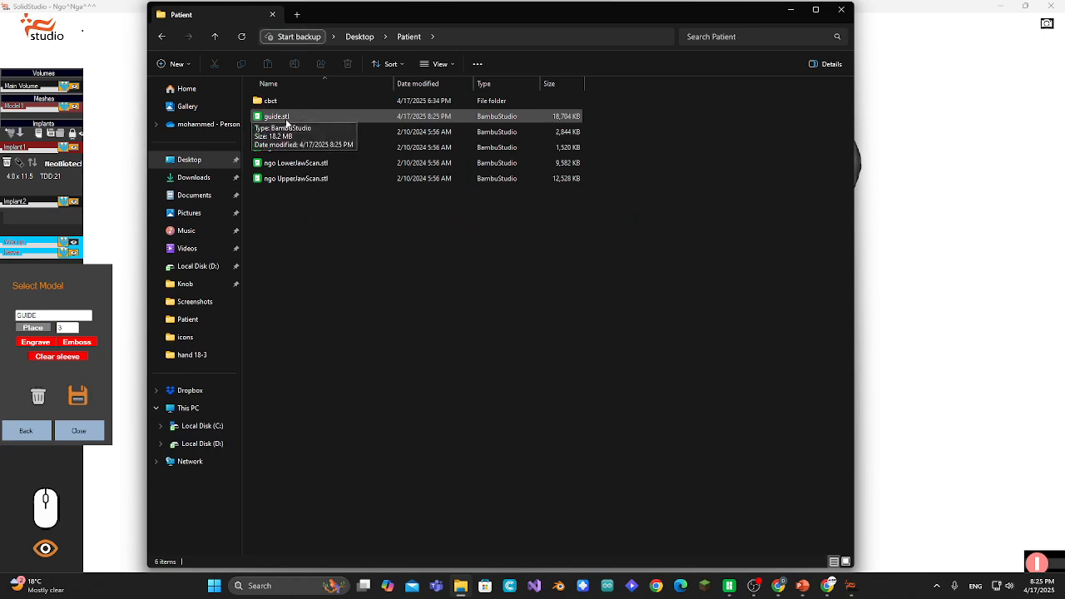
pyautogui.click(843, 11)
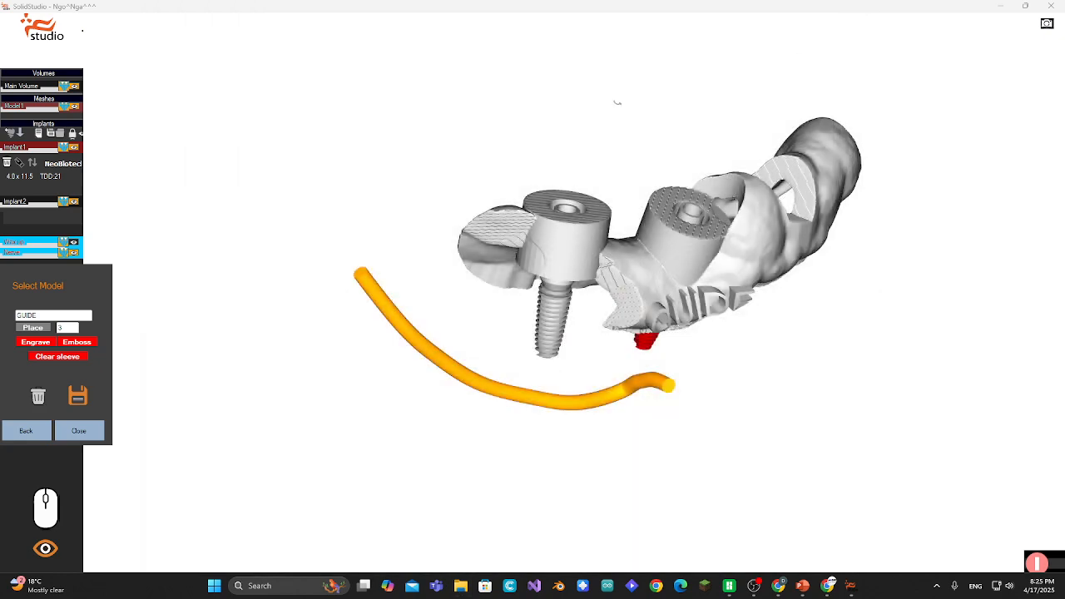
pyautogui.click(78, 431)
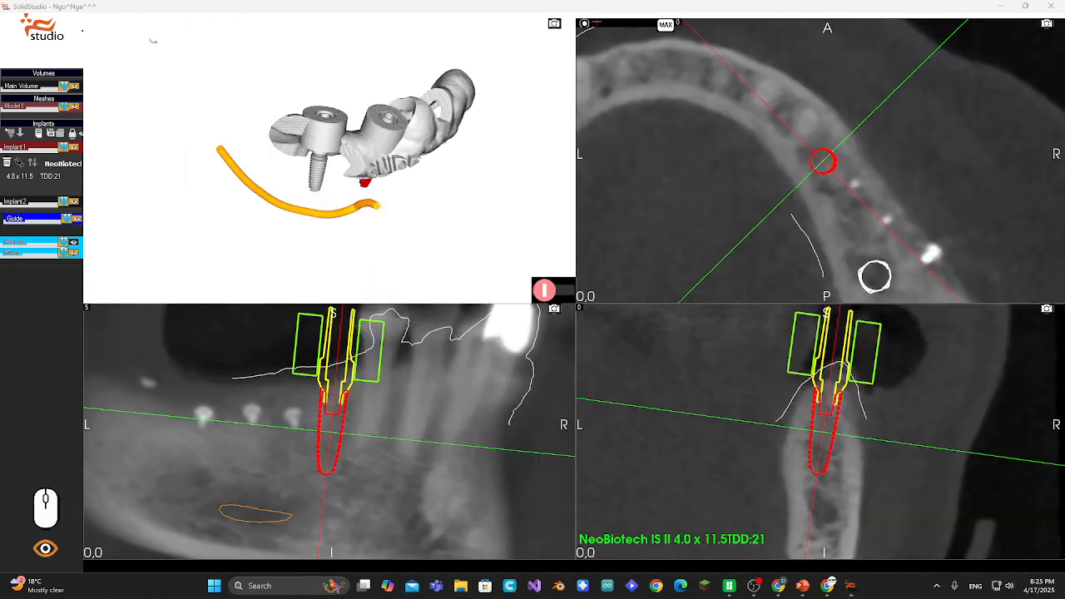